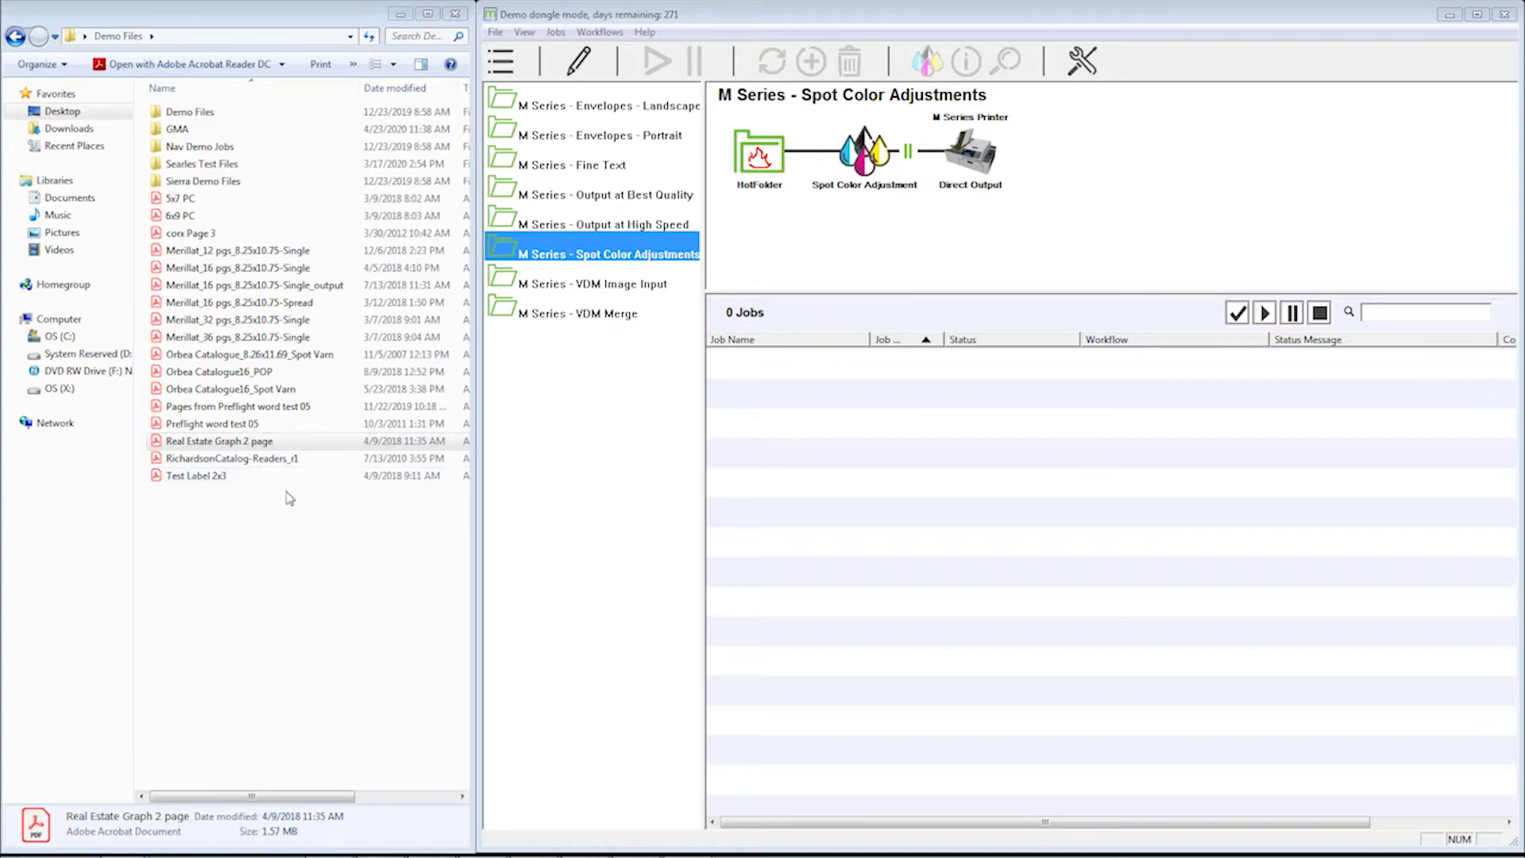
- Drag the Real Estate Graph 2 page PDF onto the M Series - Spot Color Adjustments workflow diagram
left_click_drag(231, 442, 985, 228)
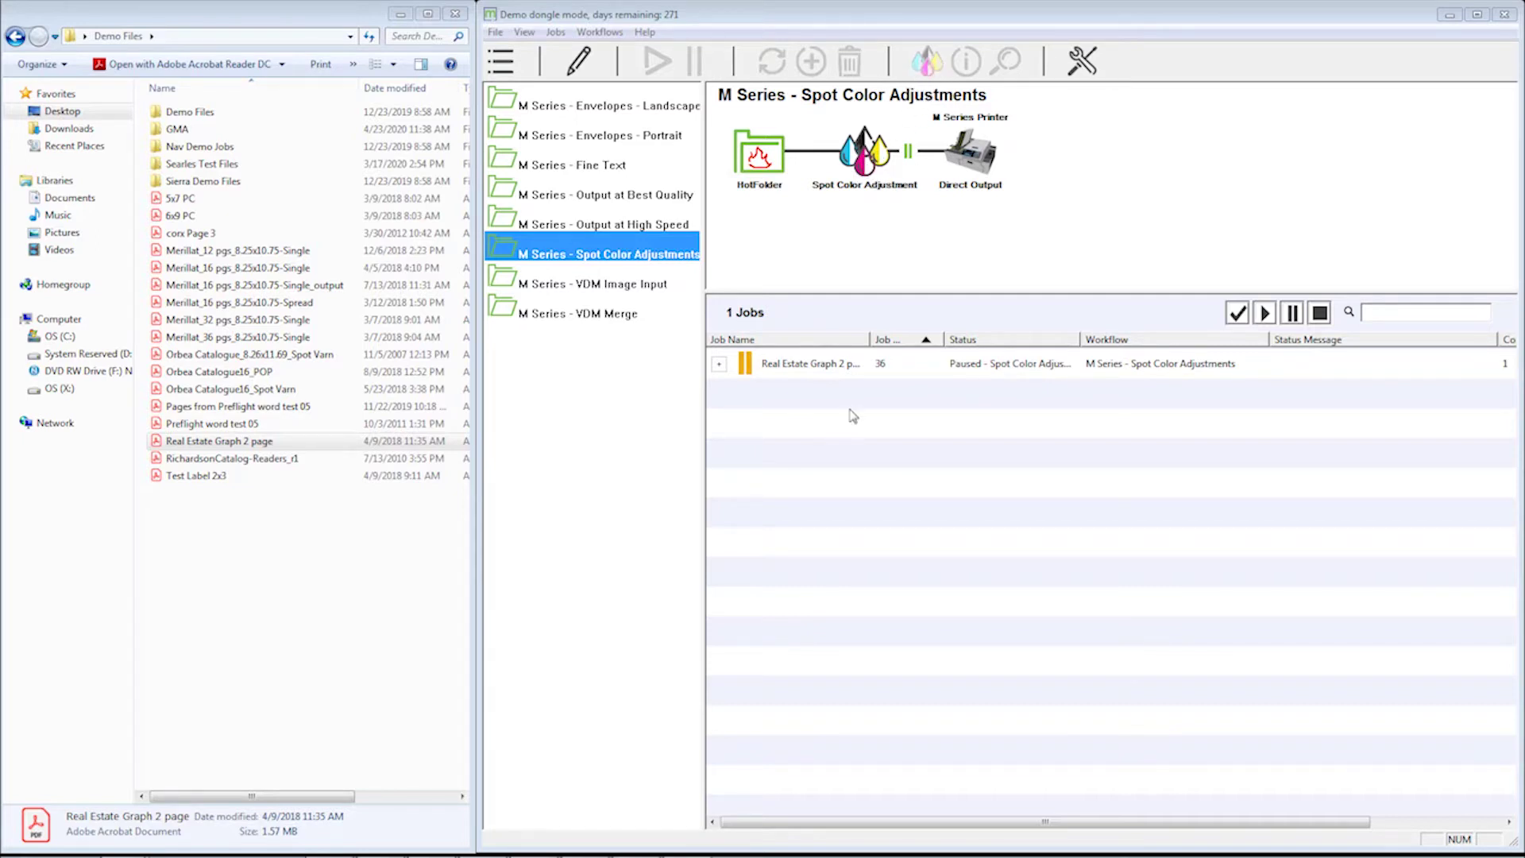
- Select job 36, Real Estate Graph 2 page, in the job list
left_click(829, 364)
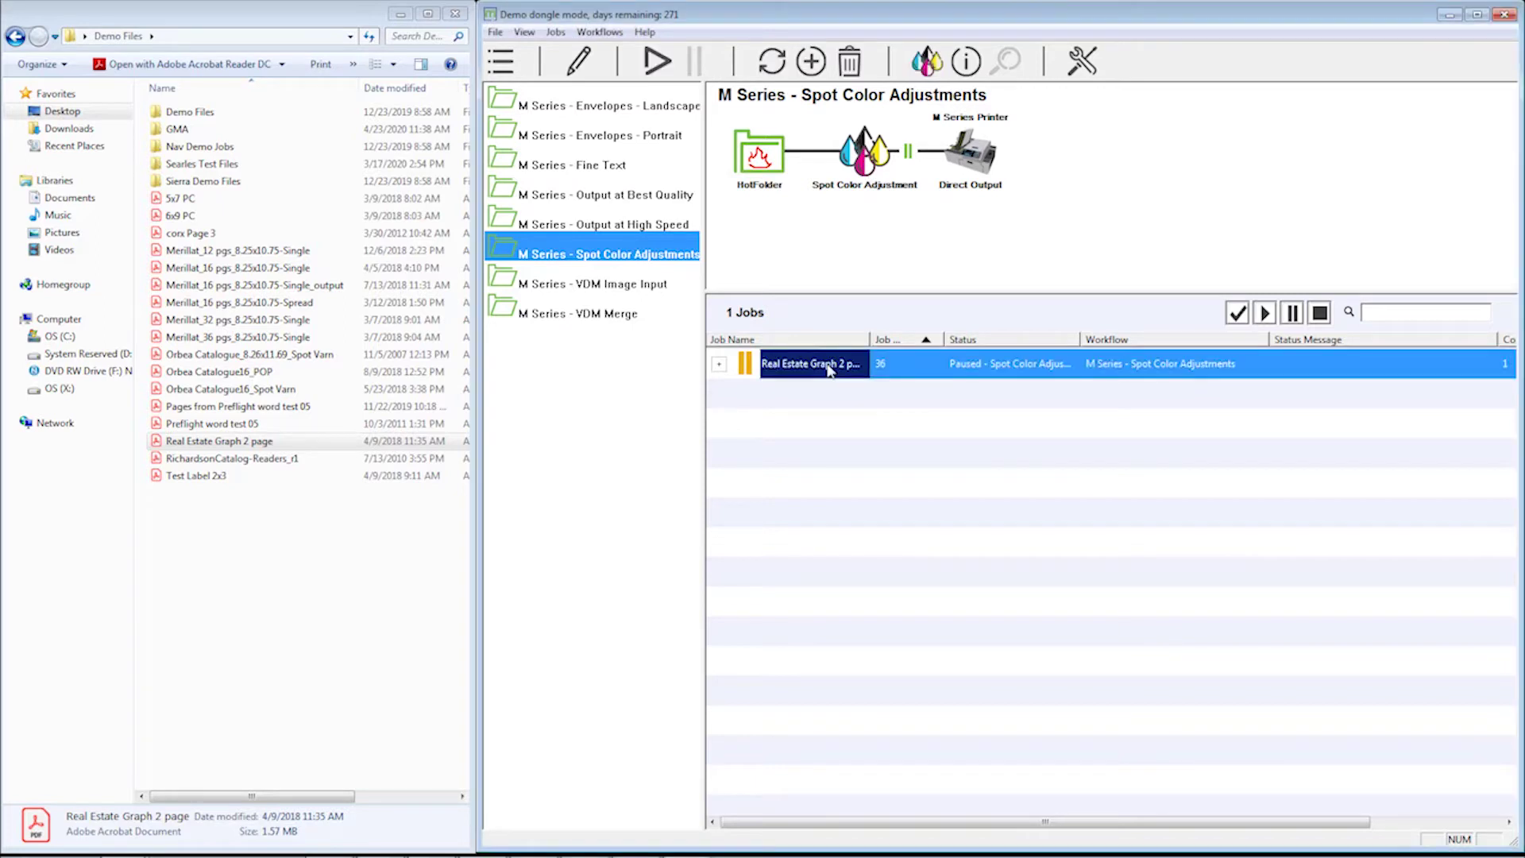
- Open the job's Adjust Spot Colors dialog and bring up PANTONE 429 U's swatch sheet
left_click(926, 63)
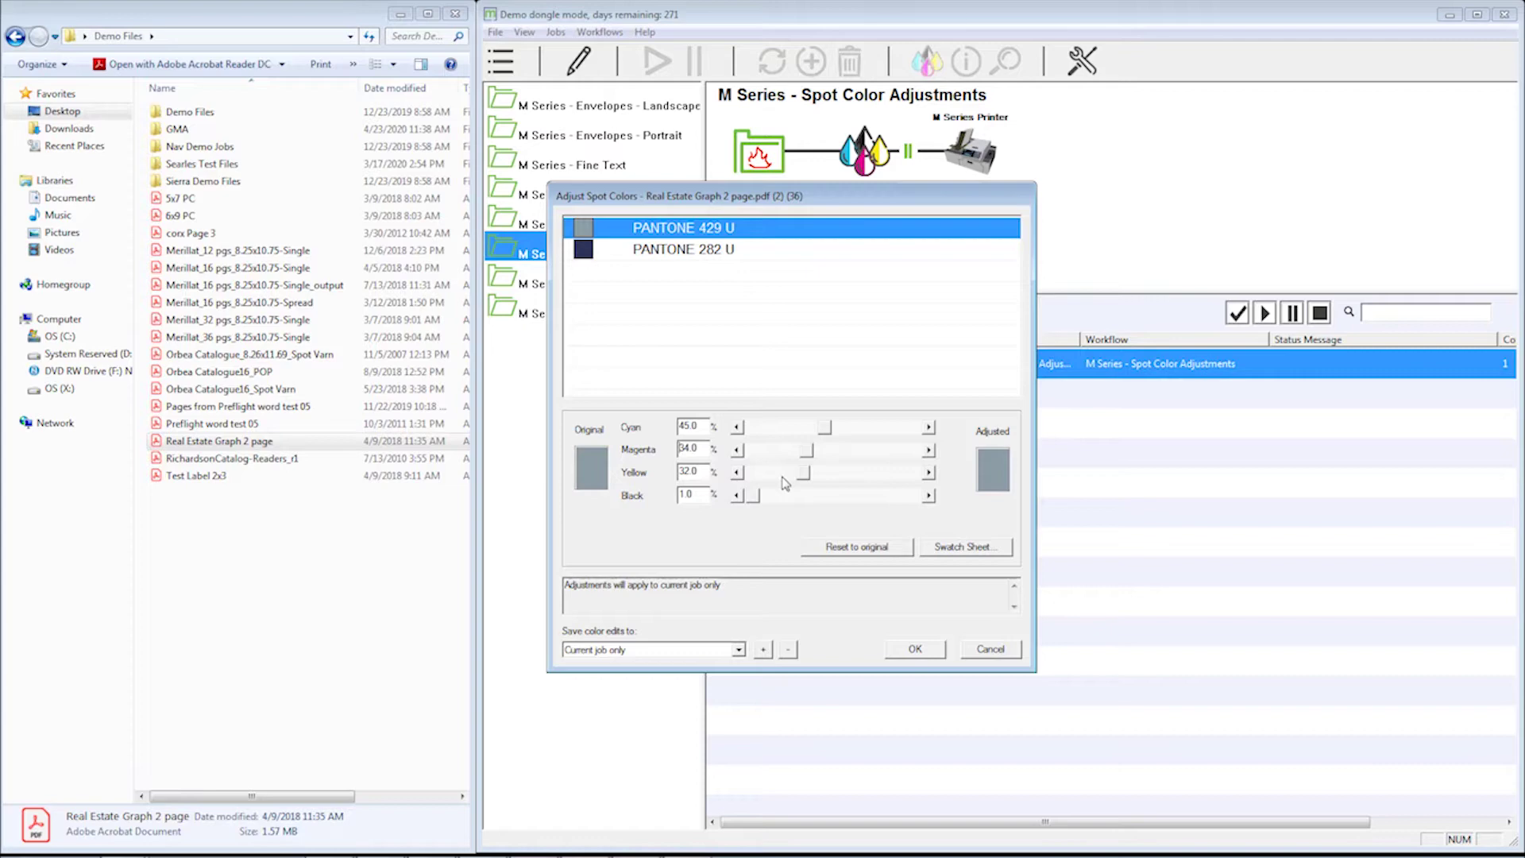
left_click(969, 548)
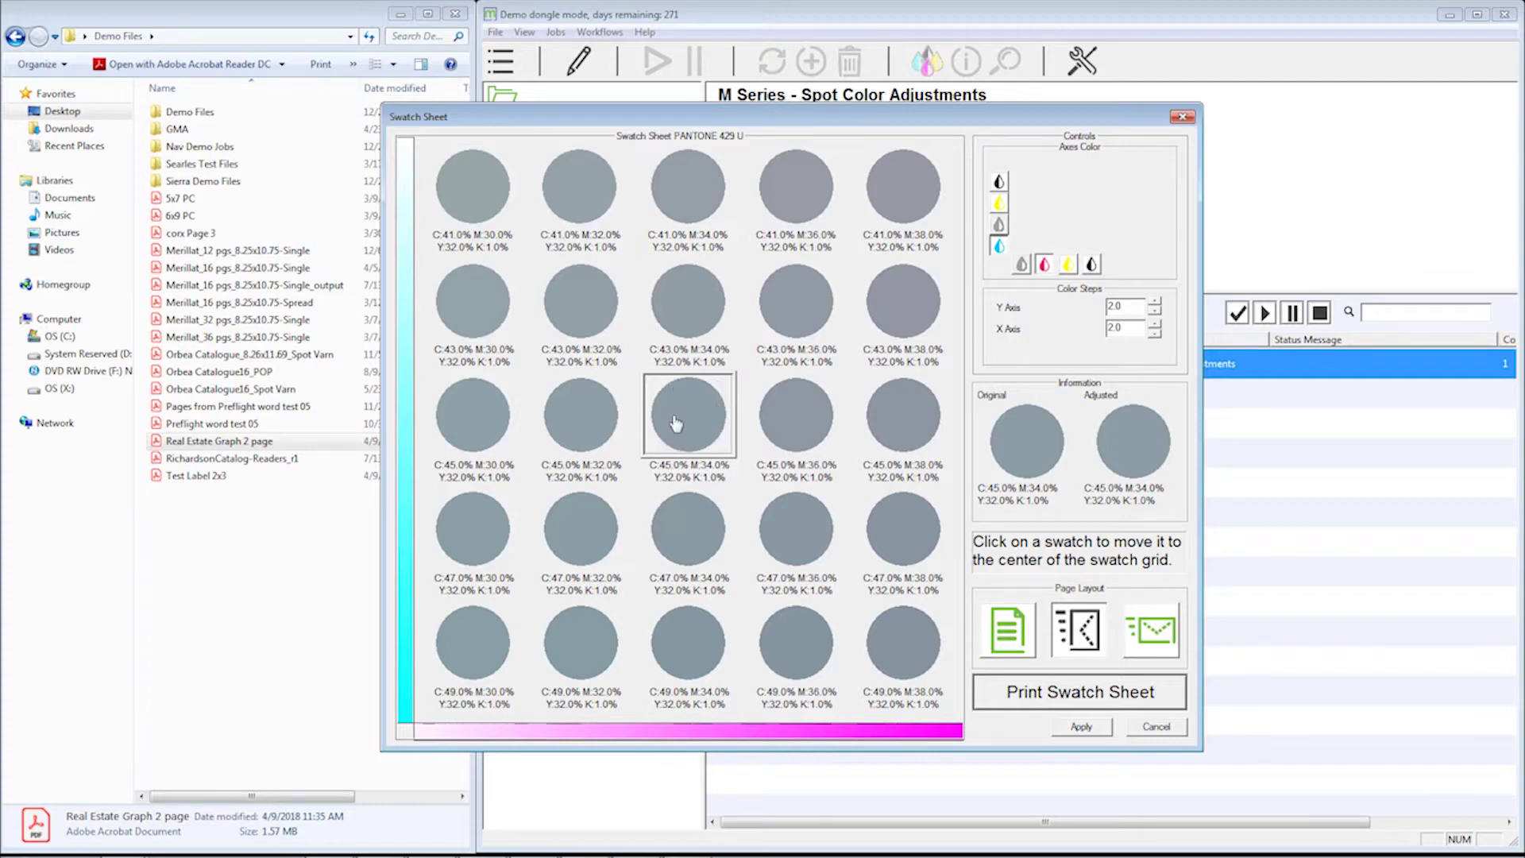
- Set both axis colour steps to 10.0, varying cyan down and magenta across the 429 U grid
left_click_drag(1130, 308, 1093, 306)
type("10.0")
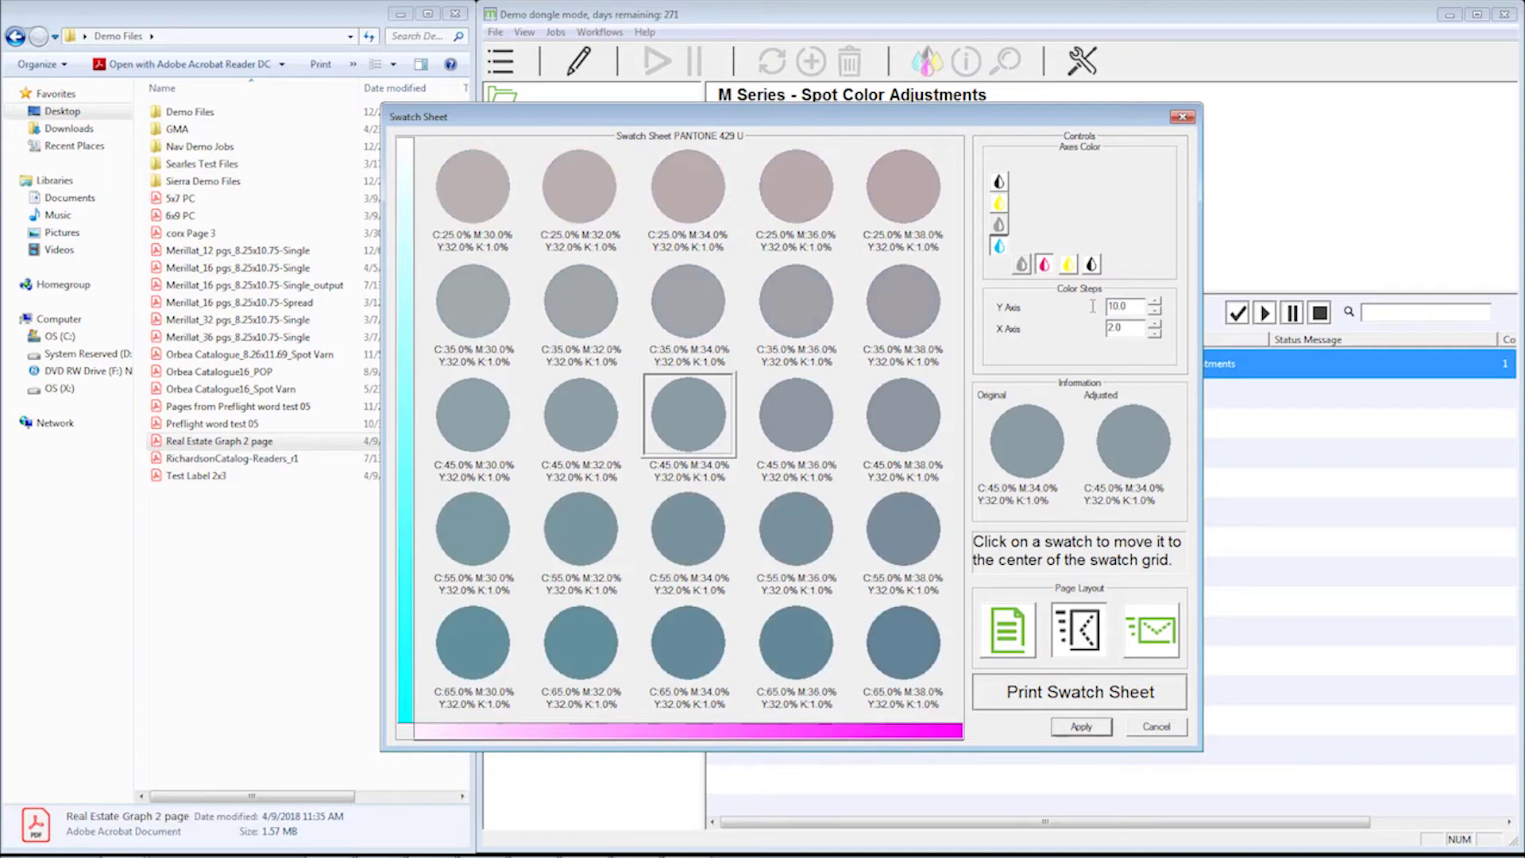
key("Tab")
type("0")
type("1")
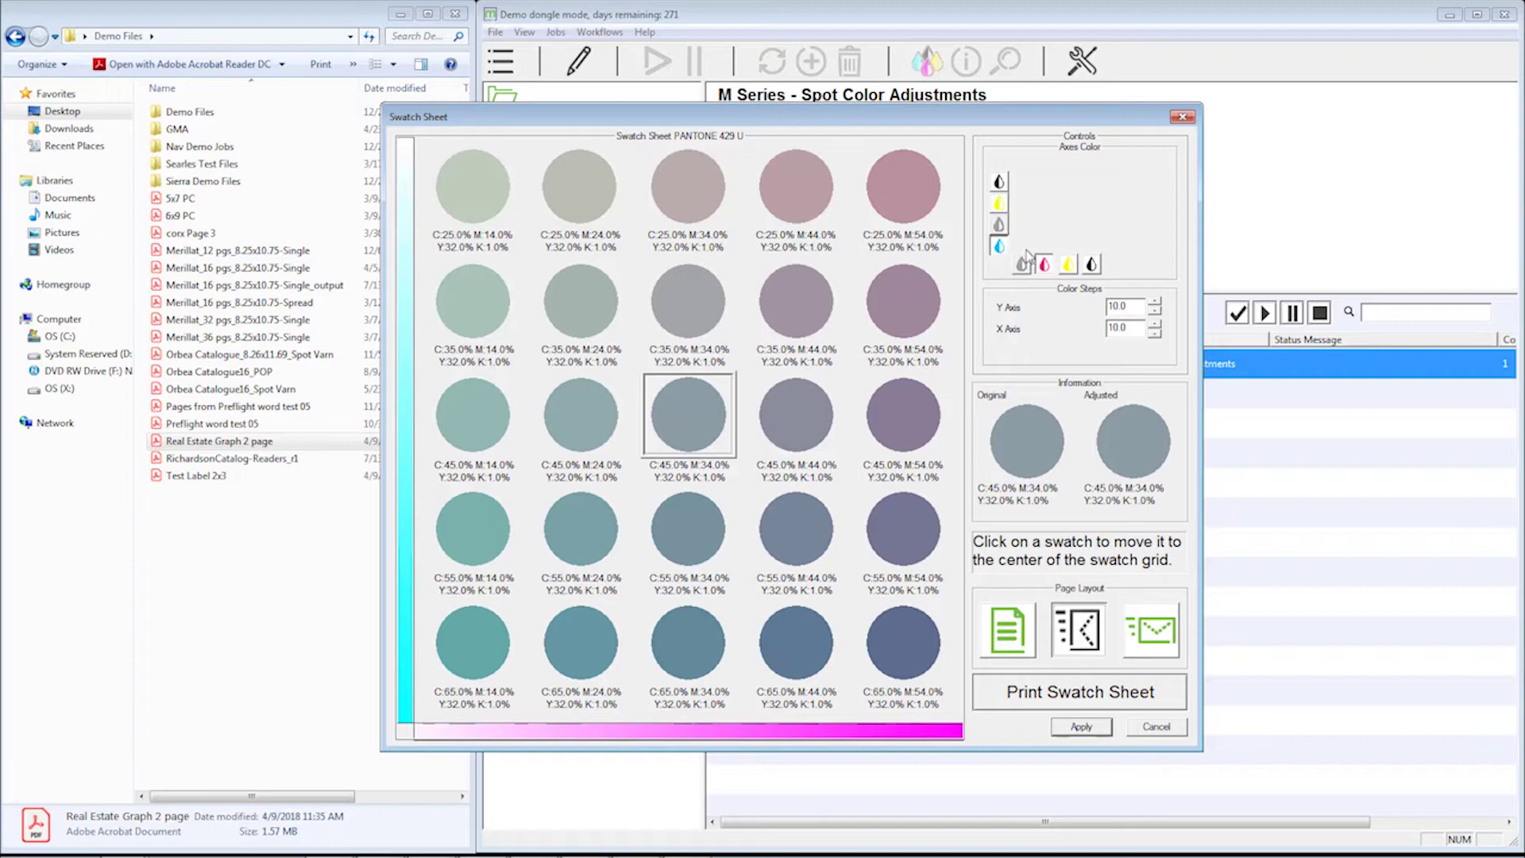
left_click(1000, 182)
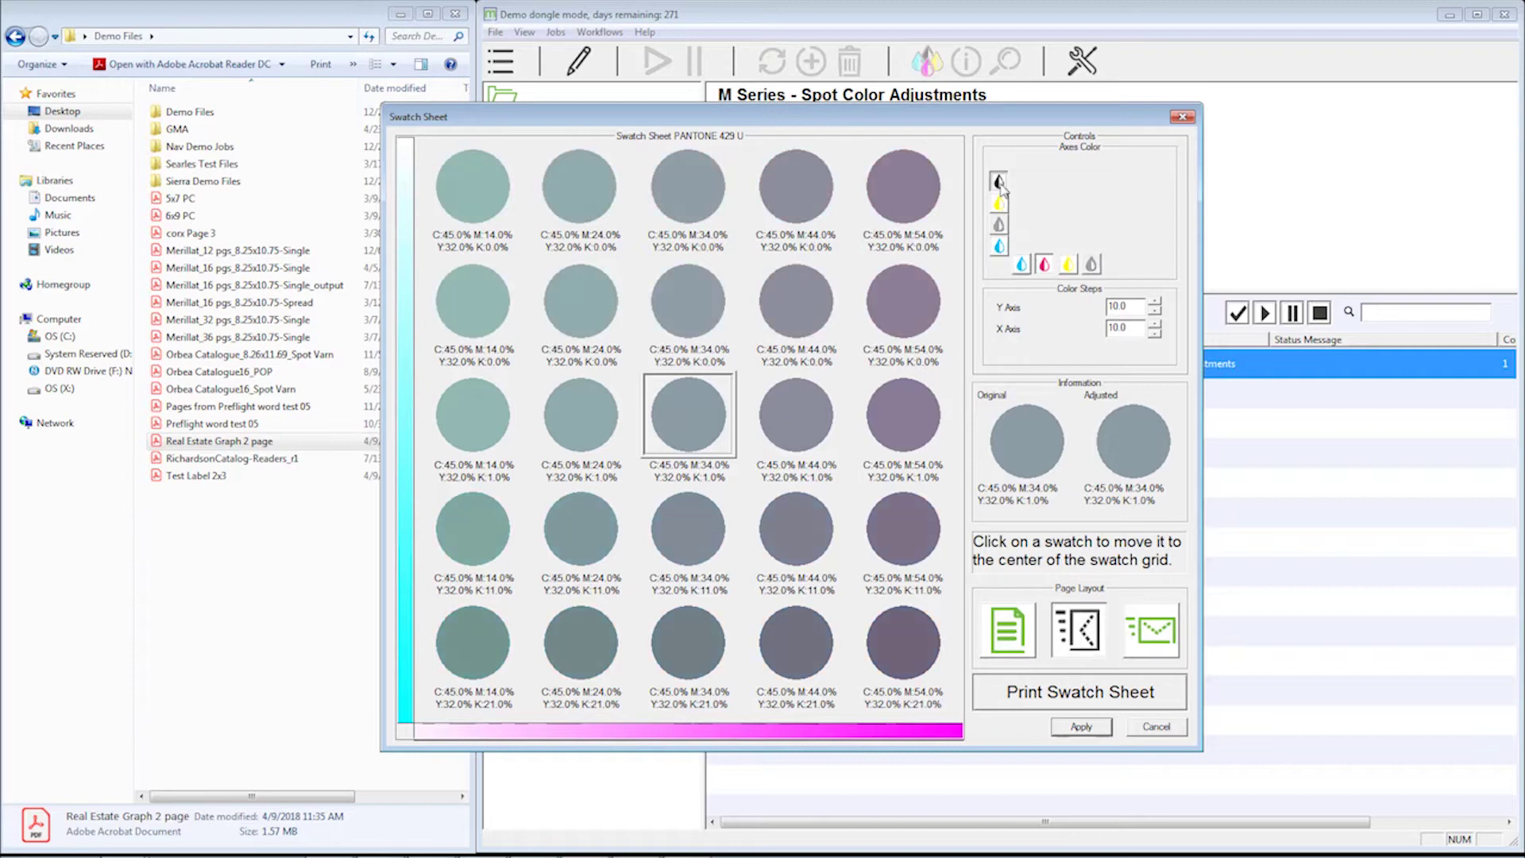
left_click(1069, 265)
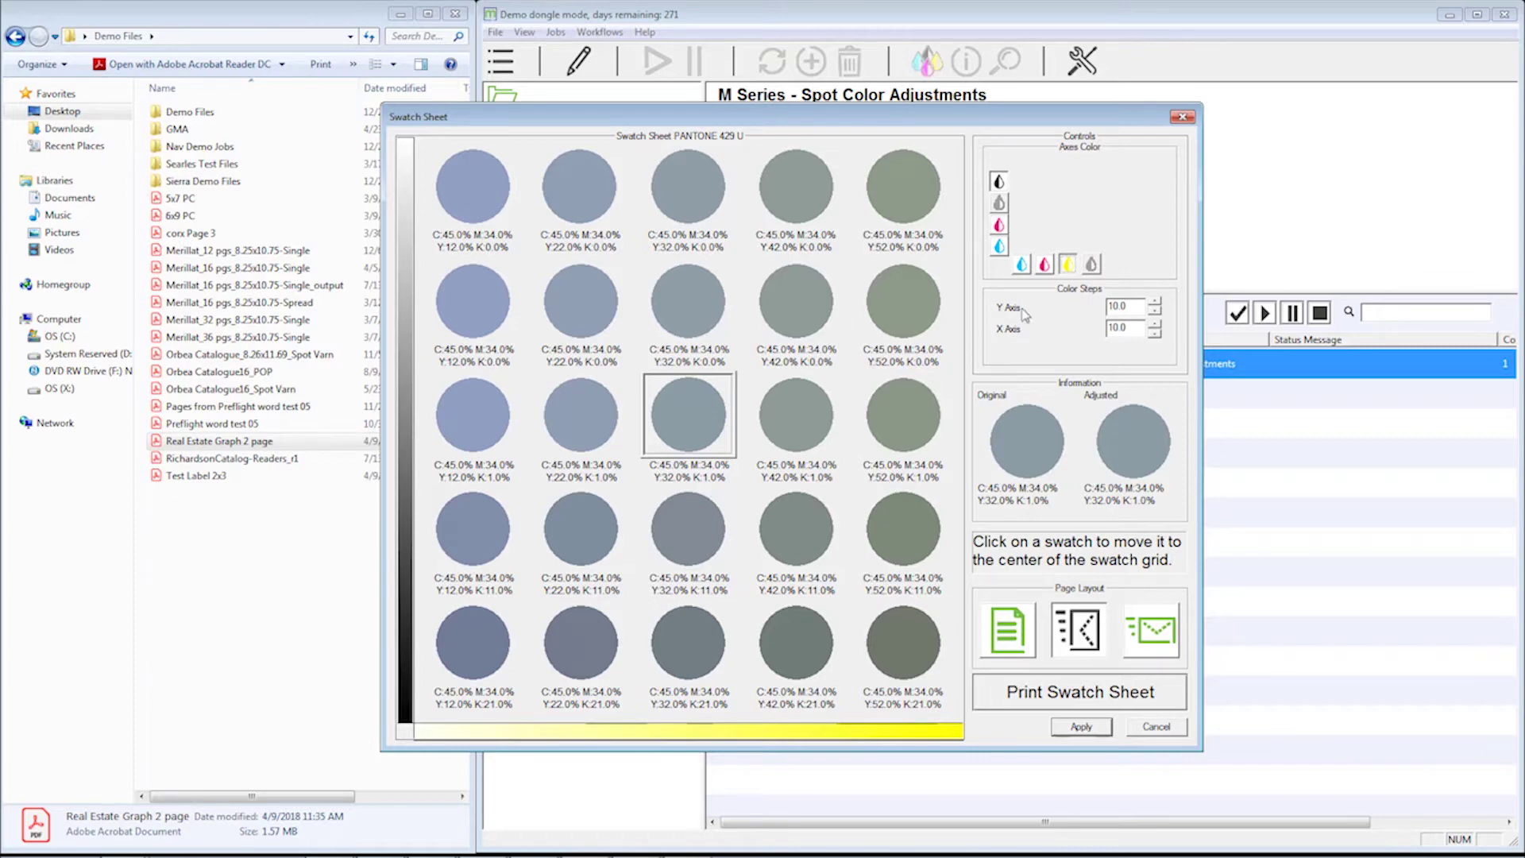
left_click(1045, 264)
left_click(999, 246)
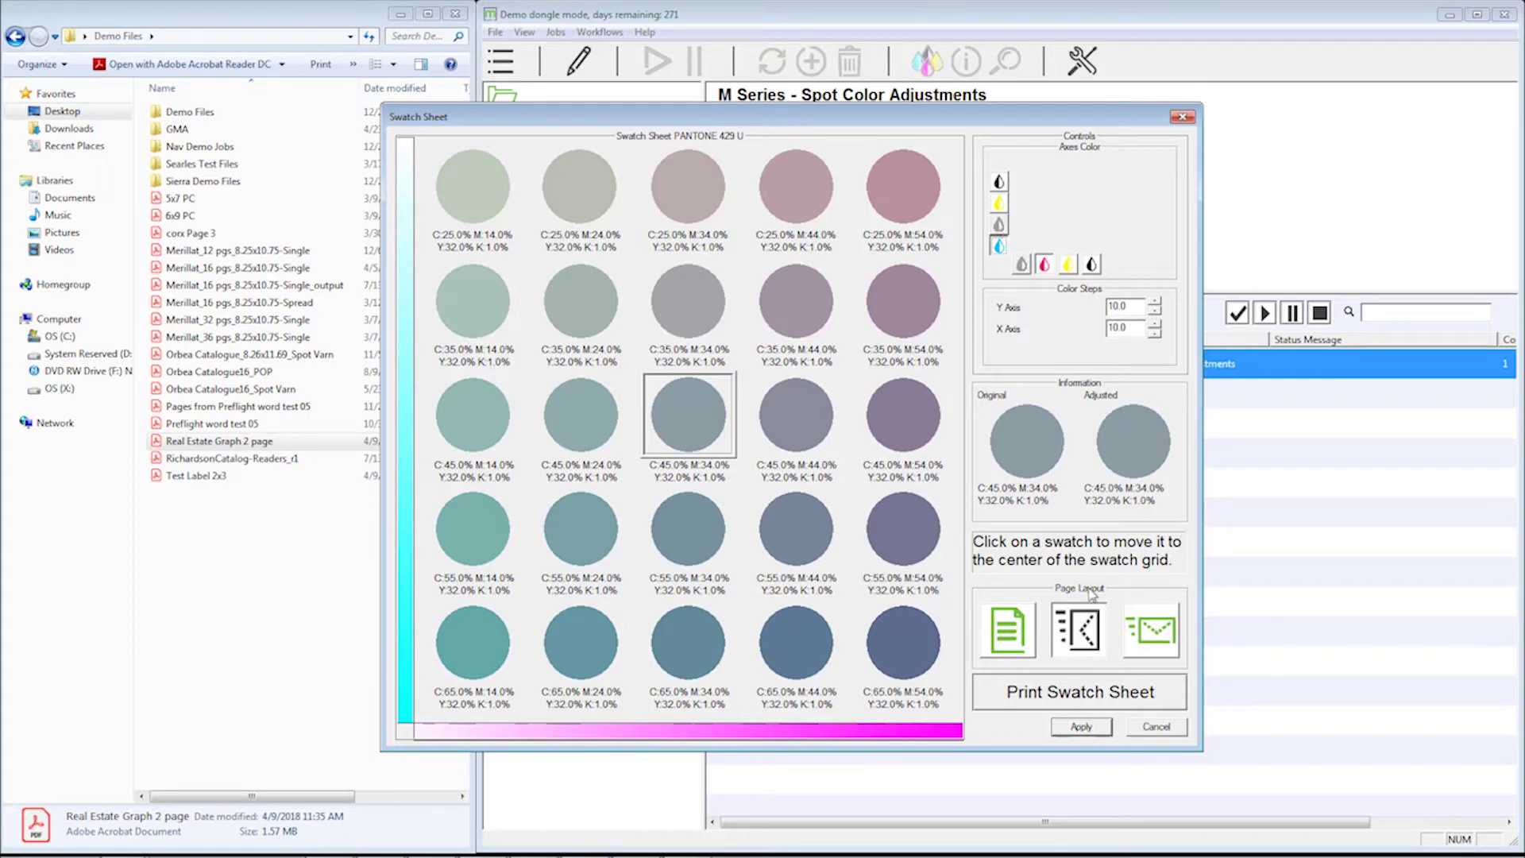
- Print the 10% PANTONE 429 U swatch sheet on the single-page layout and acknowledge the output message
left_click(1023, 633)
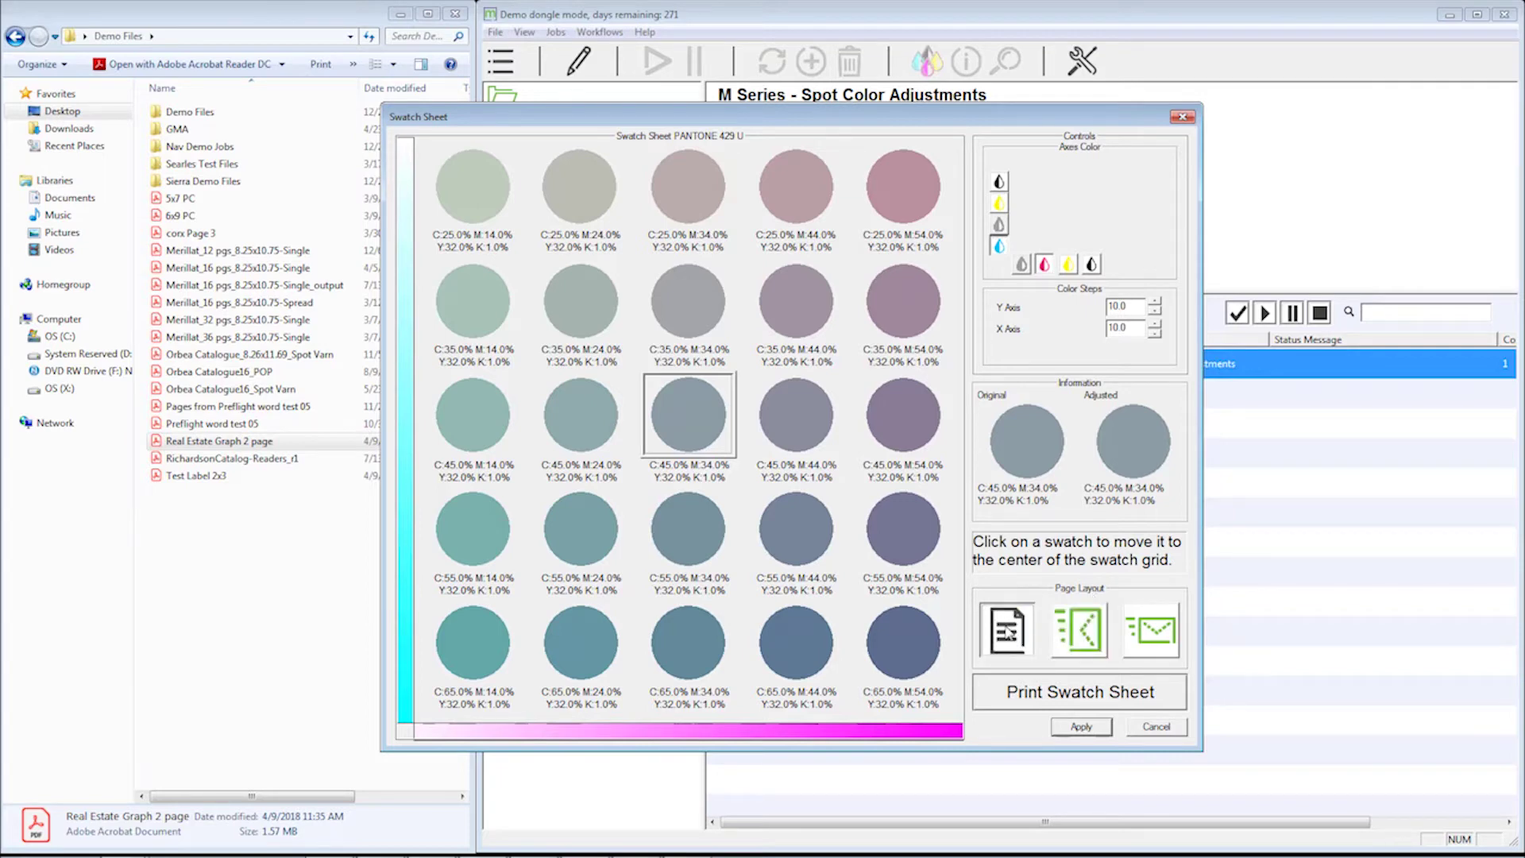
left_click(1091, 646)
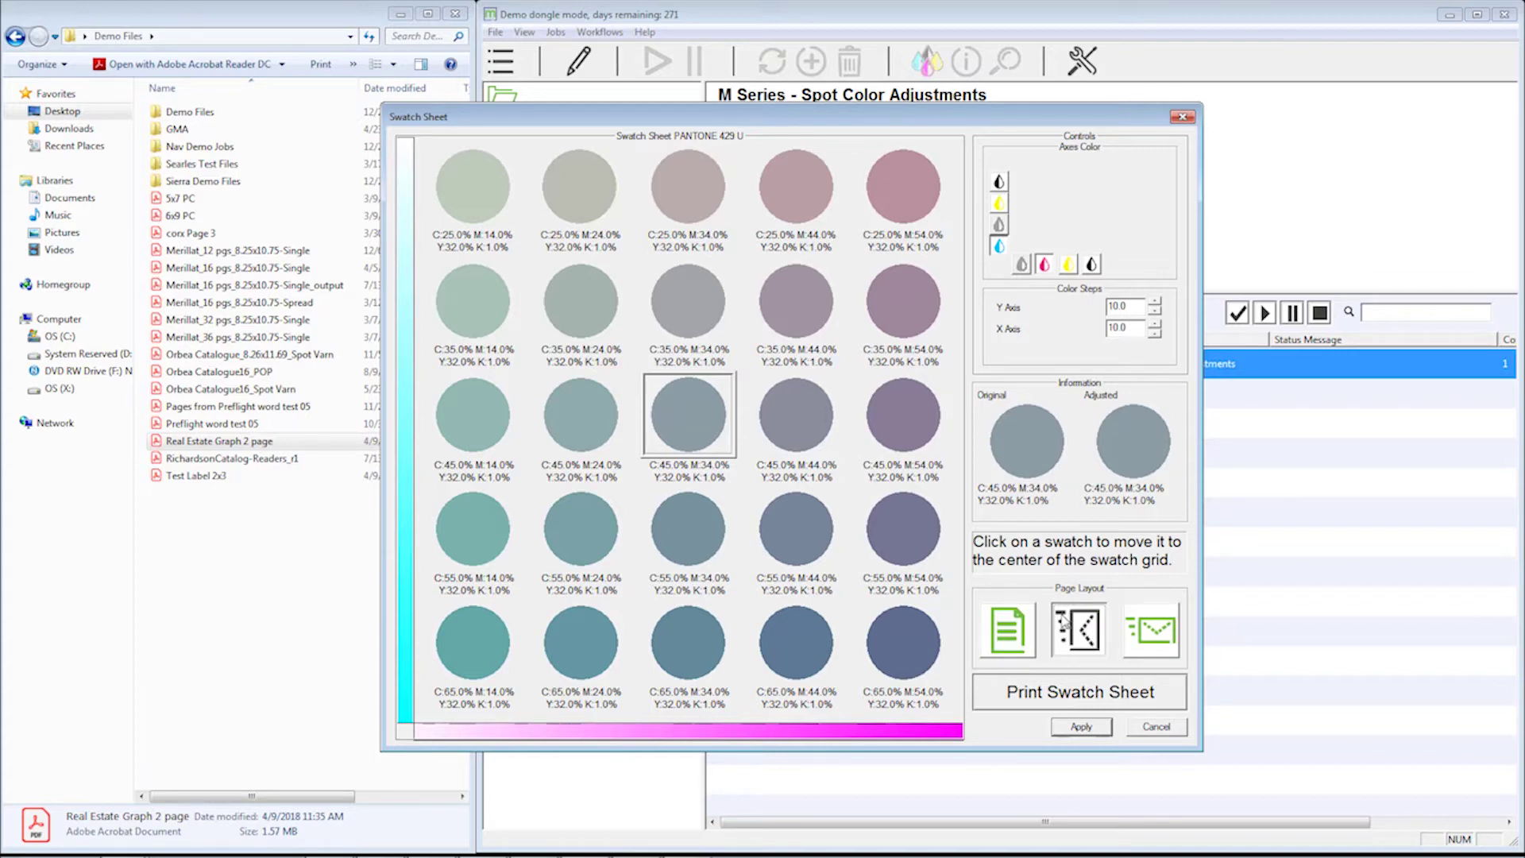
left_click(1161, 637)
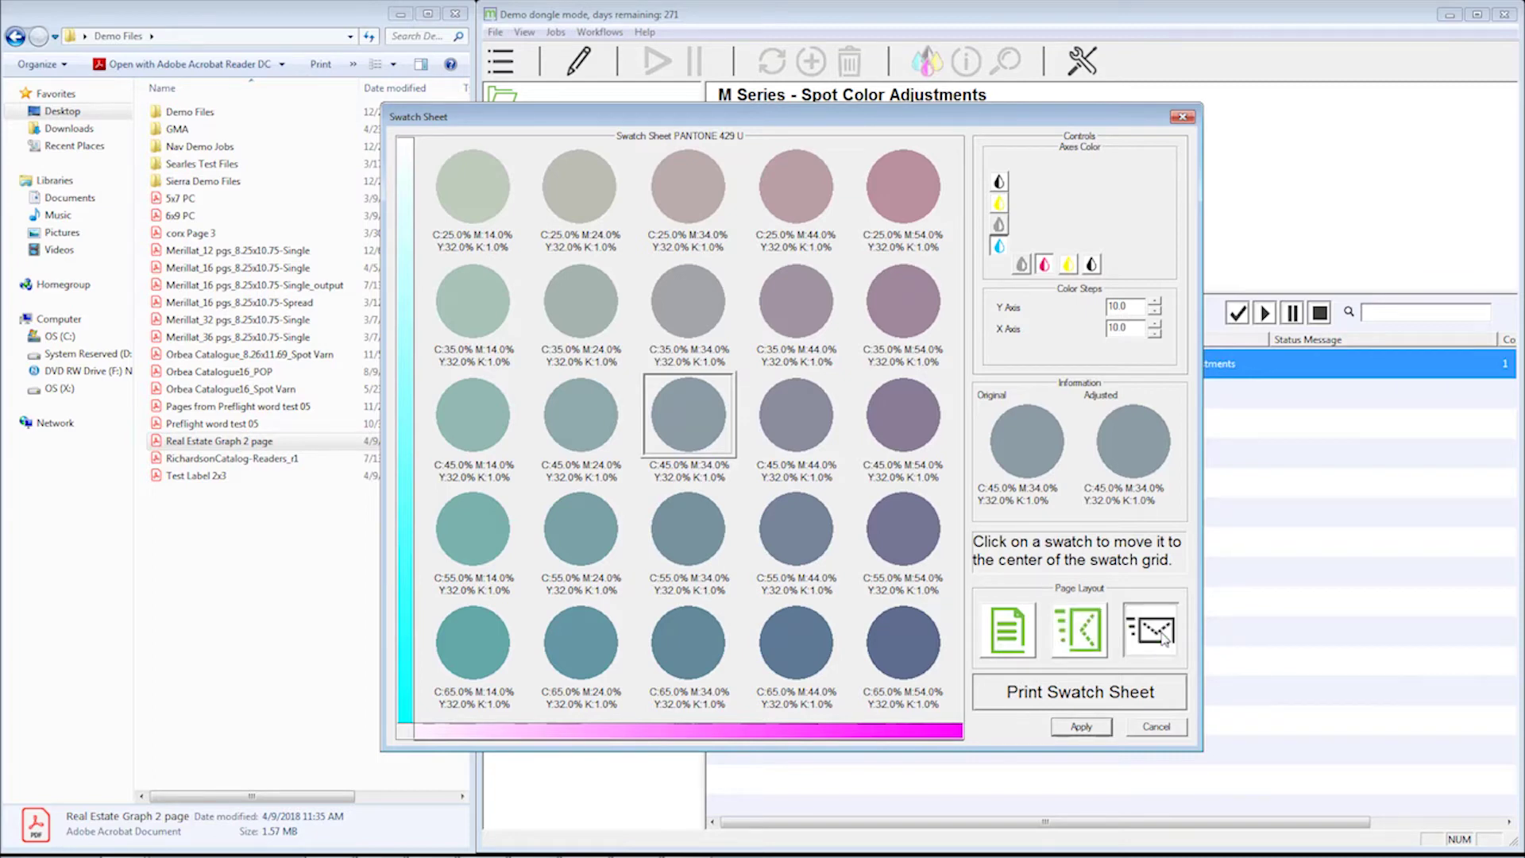
left_click(1012, 639)
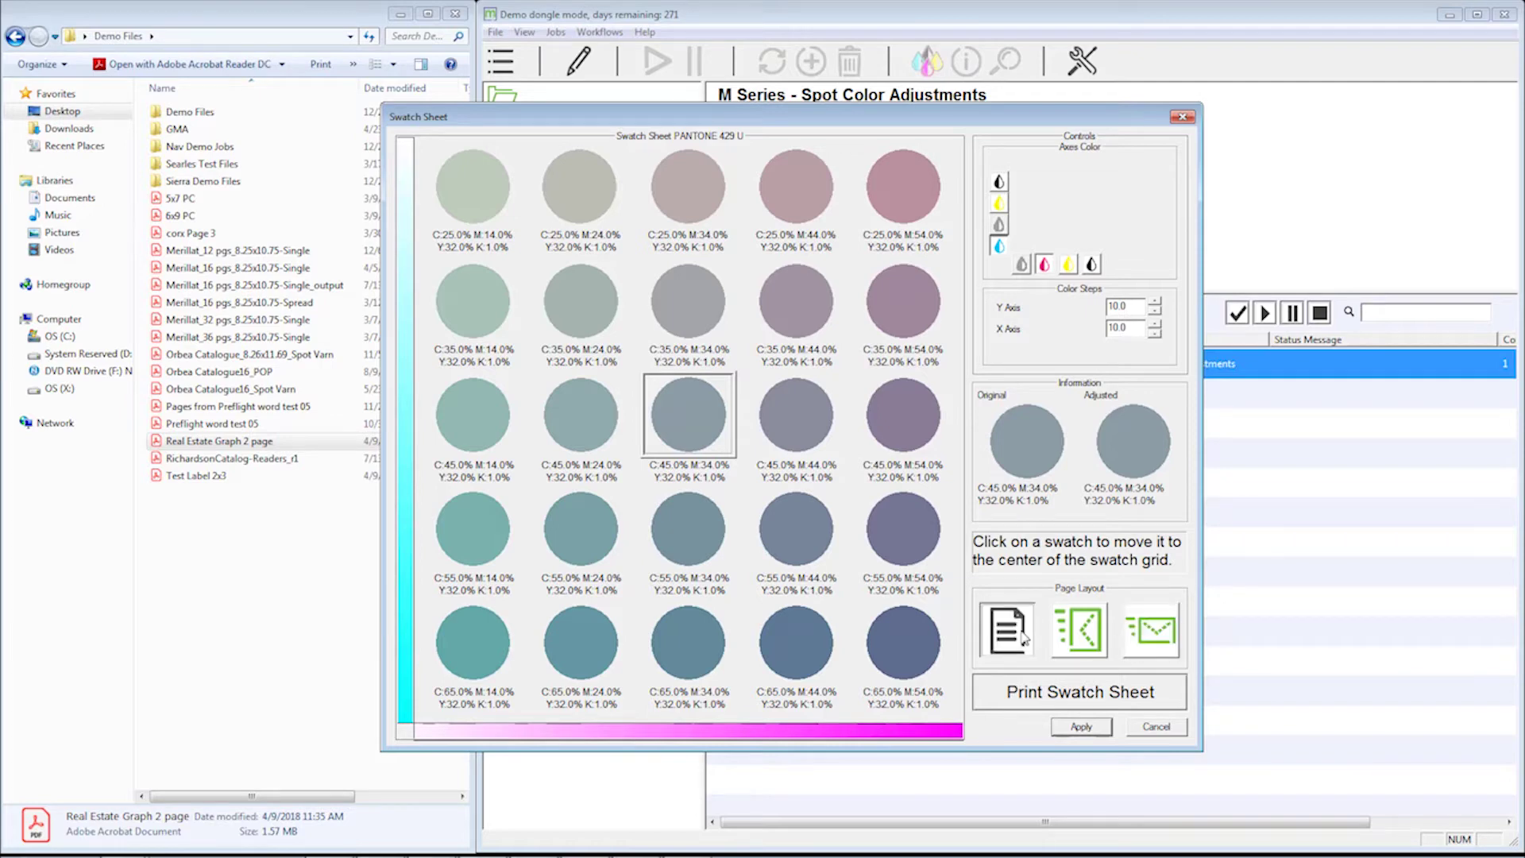
left_click(1054, 696)
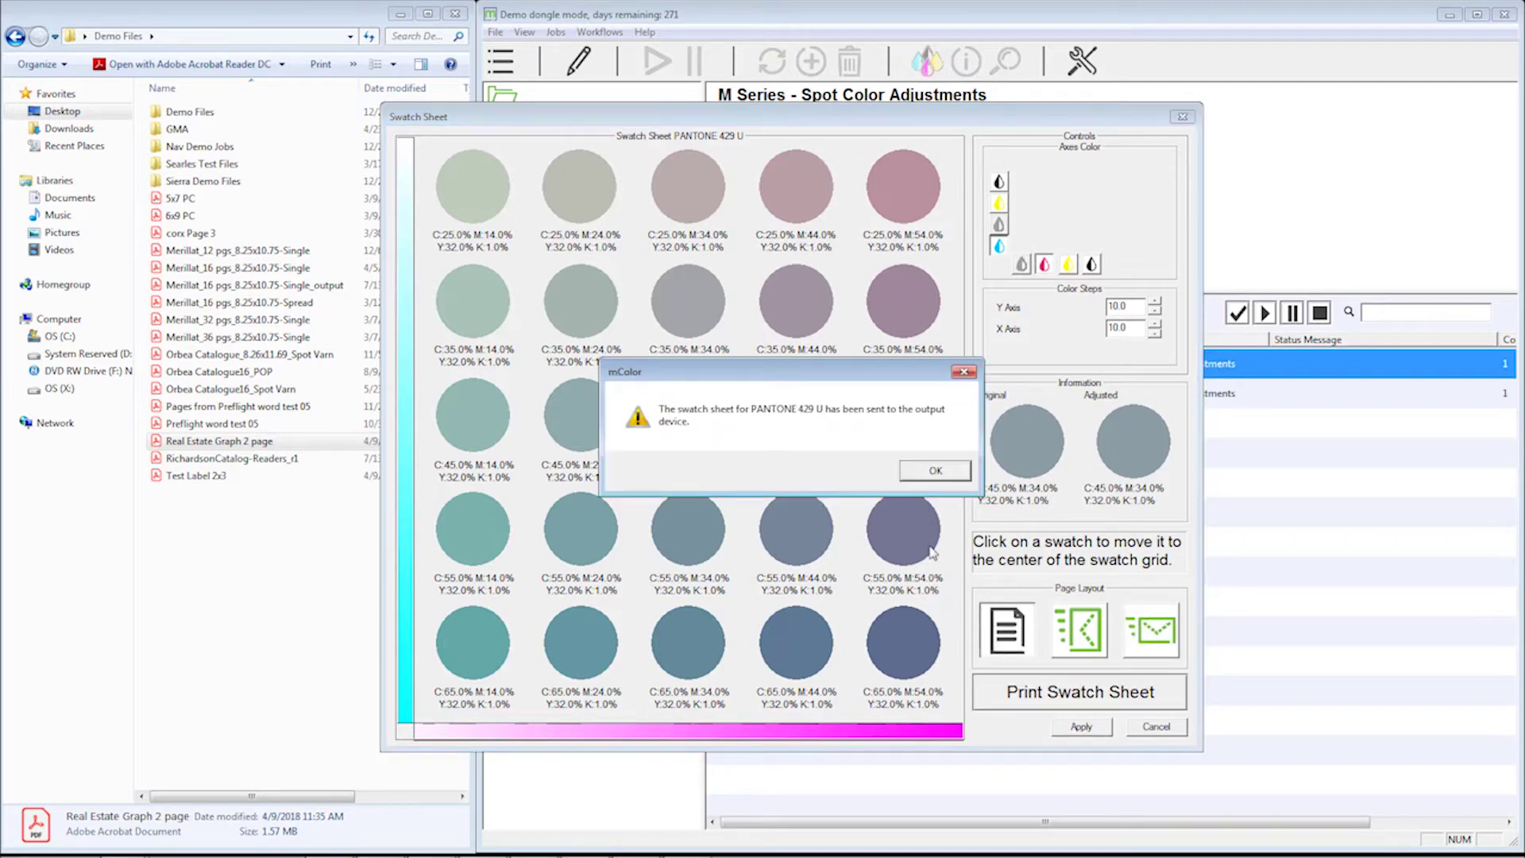
left_click(921, 474)
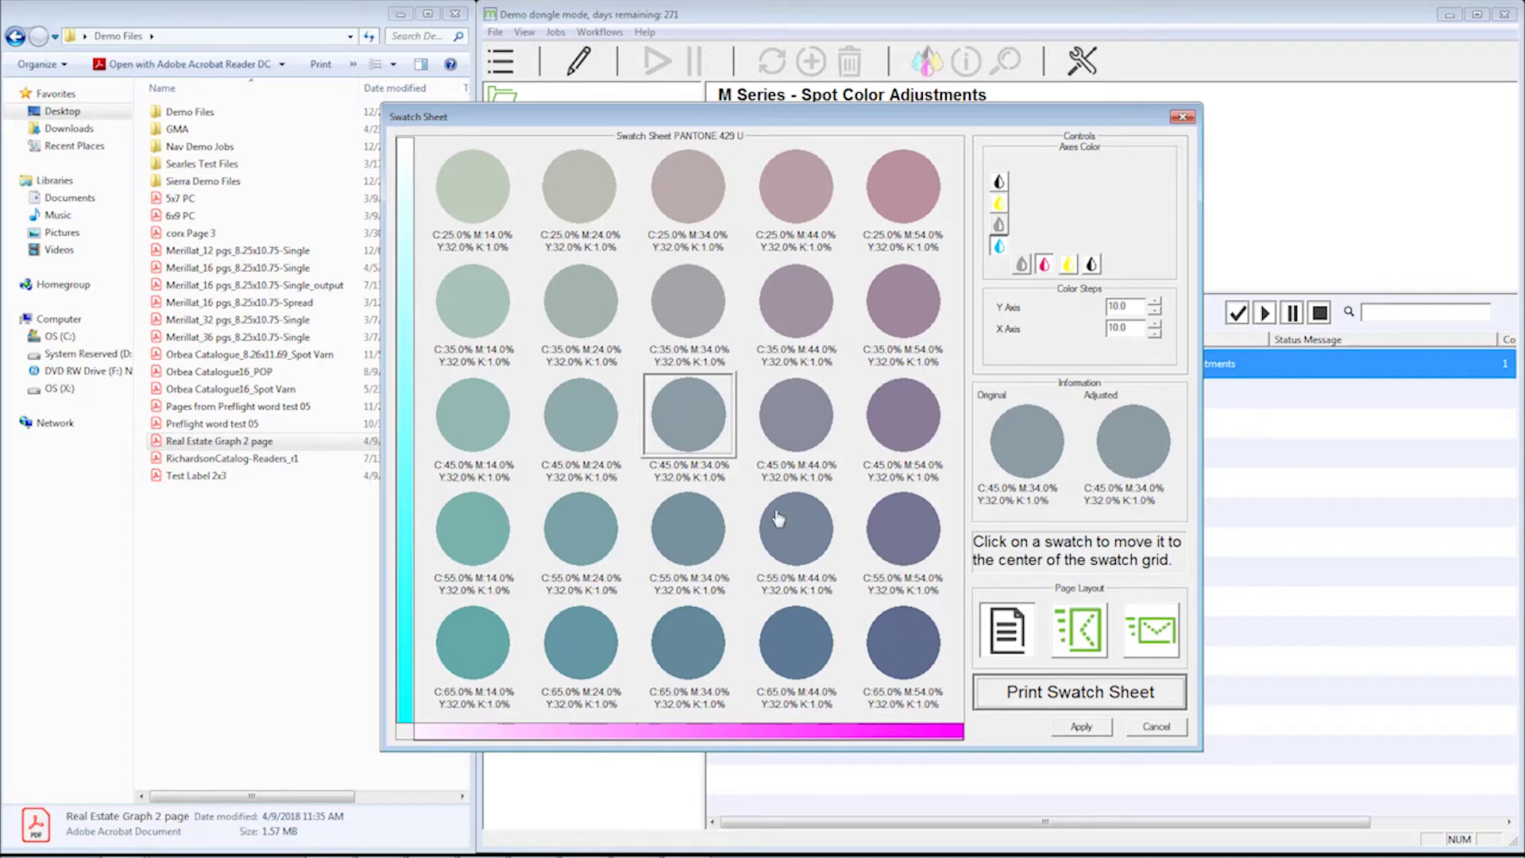
- Recentre the PANTONE 429 U grid on the C55 M14 swatch
mouse_move(765, 516)
mouse_move(471, 539)
left_click(471, 532)
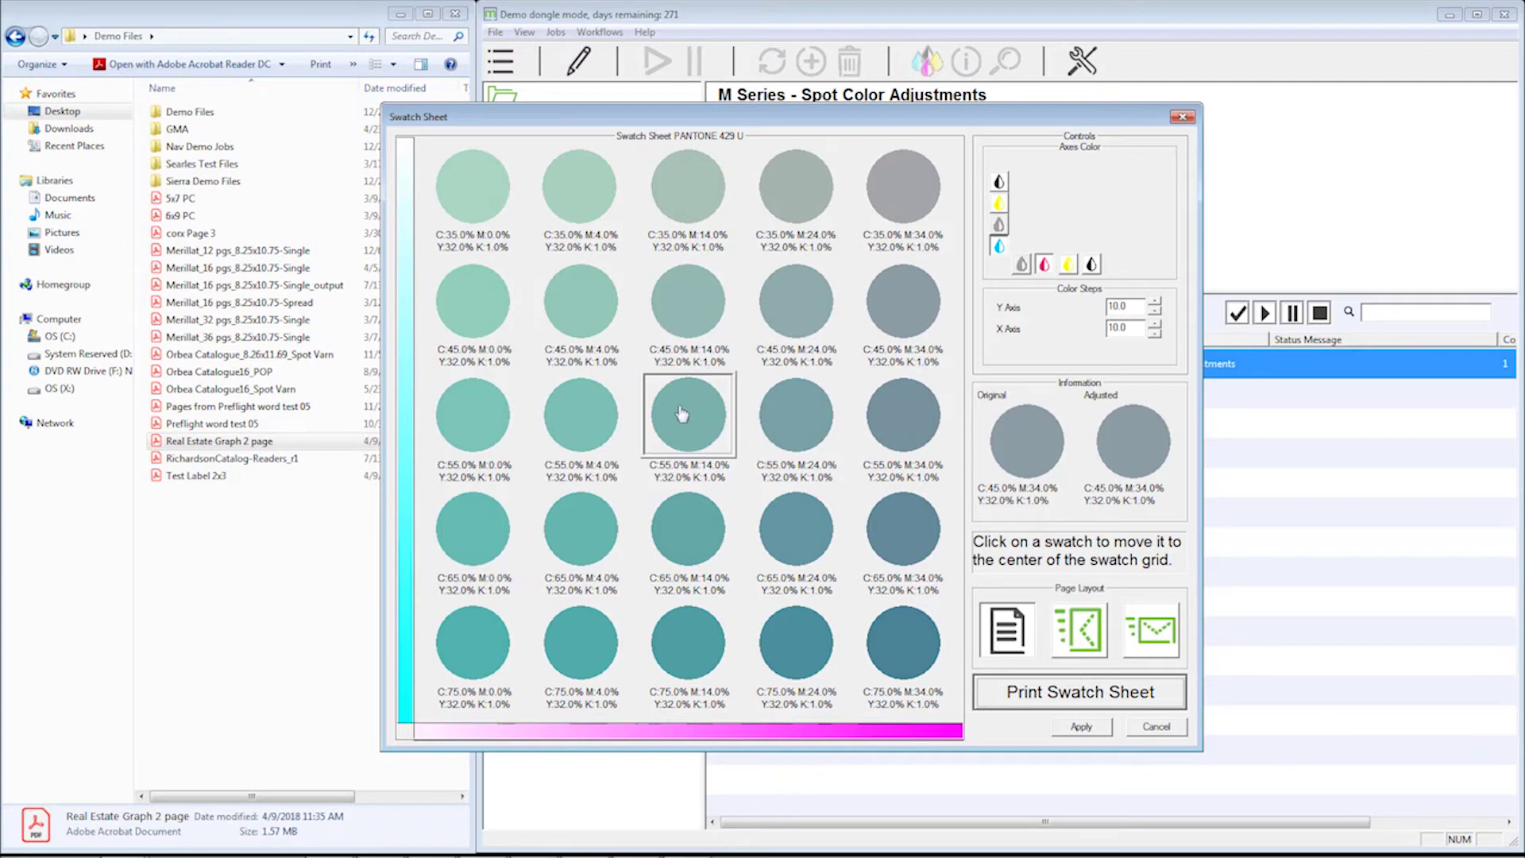
- Set both axis colour steps to 5.0 and print the finer swatch sheet
mouse_move(677, 416)
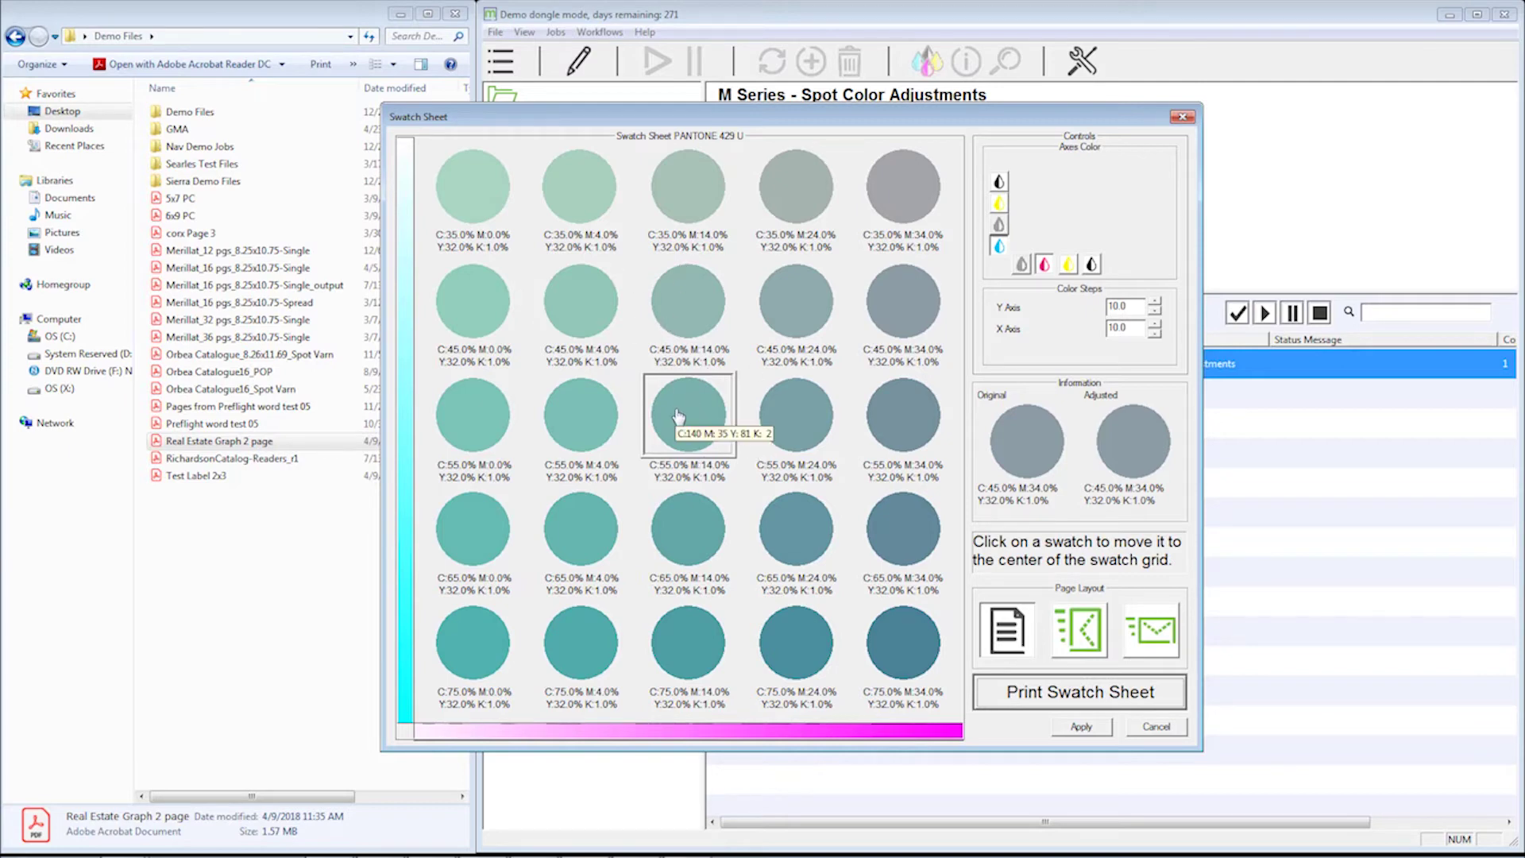
left_click(1124, 307)
type("5")
key("Tab")
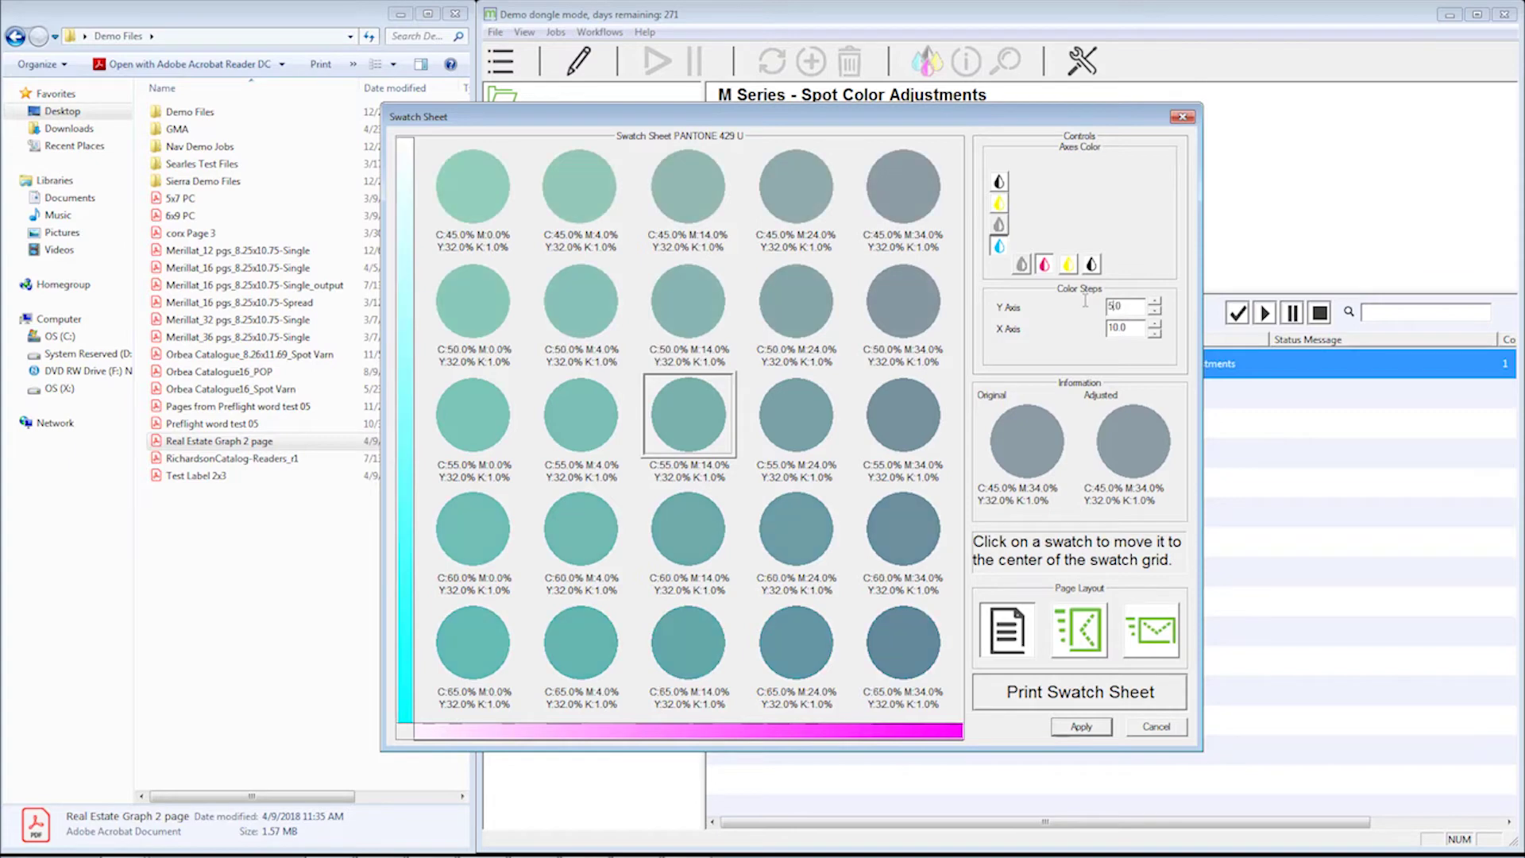
type("5")
key("Tab")
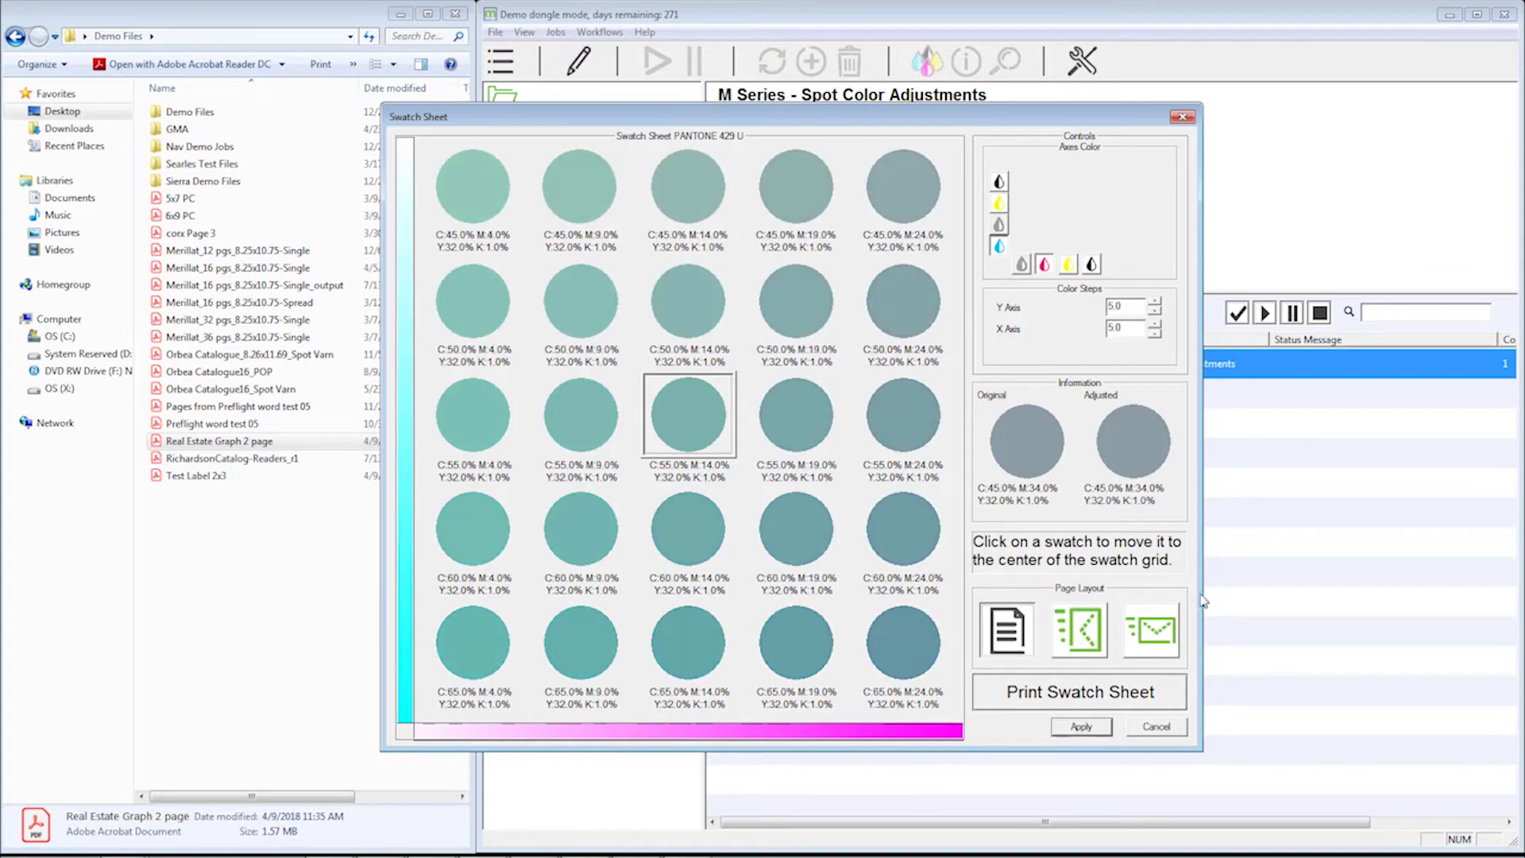
left_click(1104, 694)
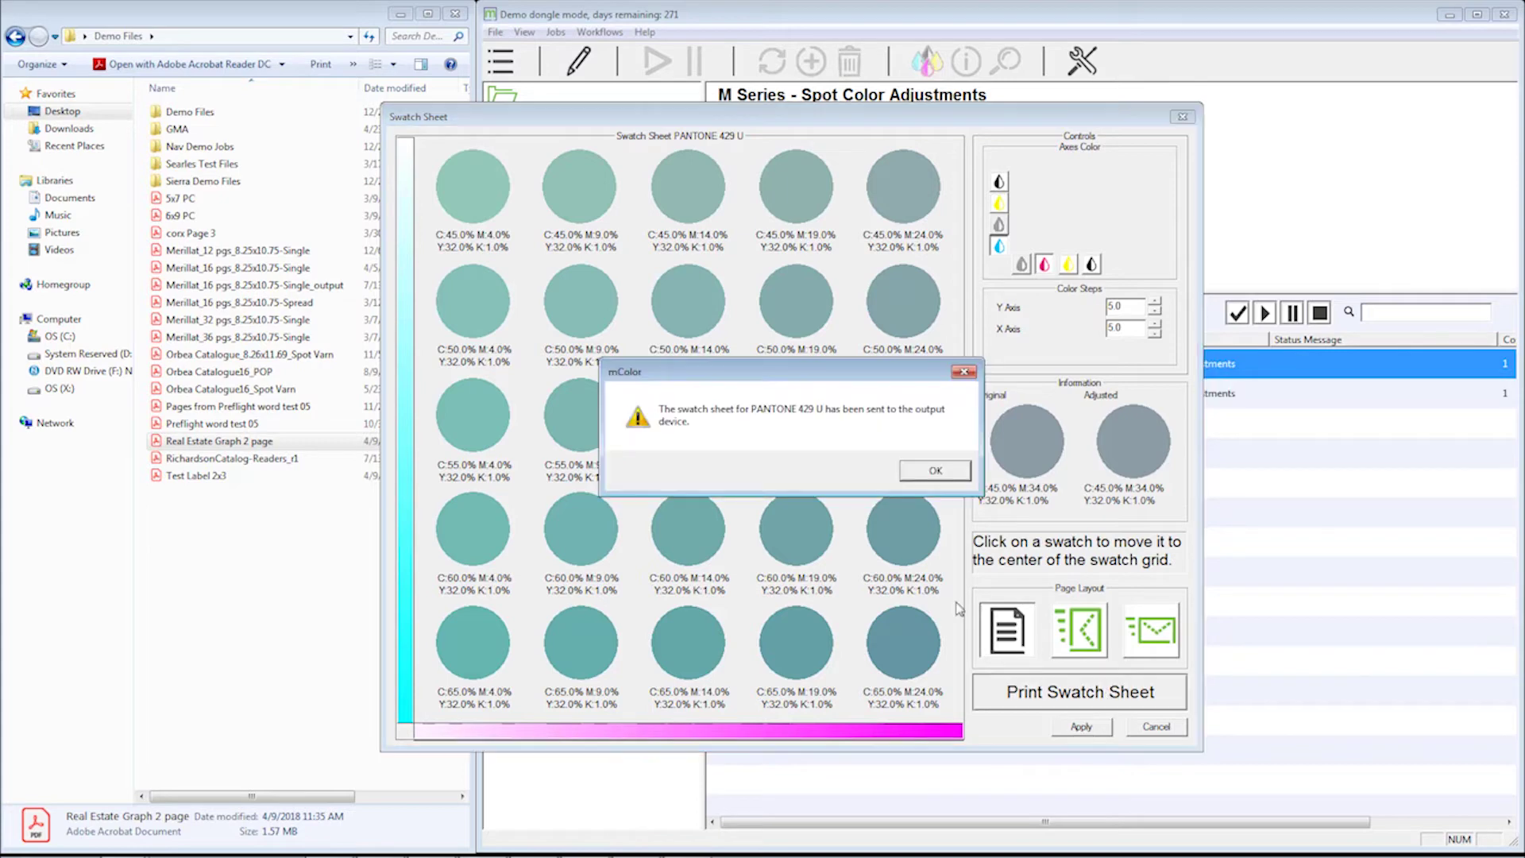
left_click(924, 474)
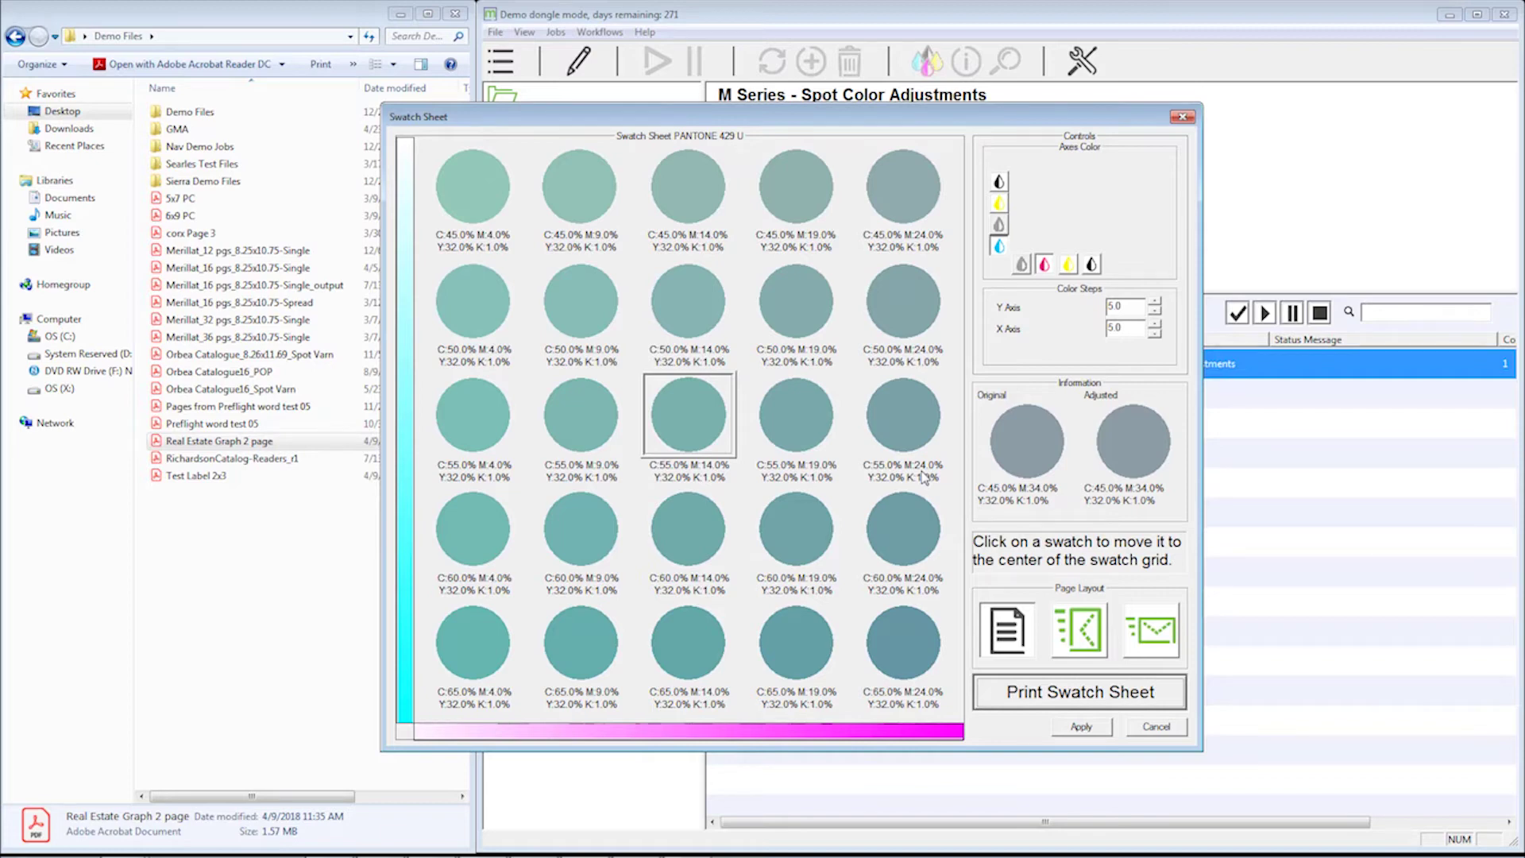
- Recentre the grid on the C65 M9 swatch, set 2.0 colour steps, and print that sheet
left_click(580, 657)
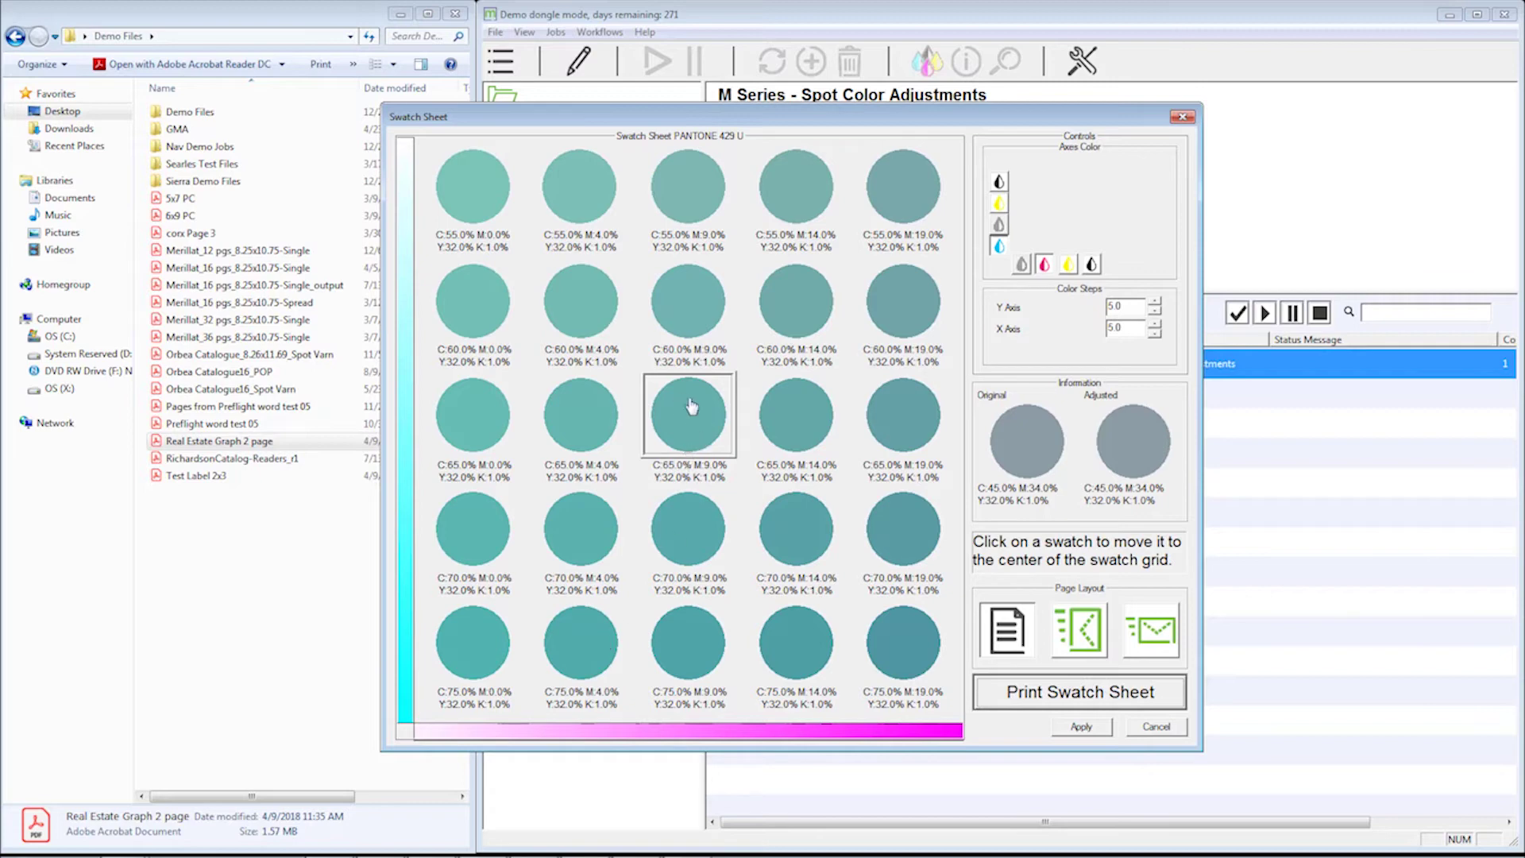
left_click_drag(1128, 307, 1098, 312)
type("2.0")
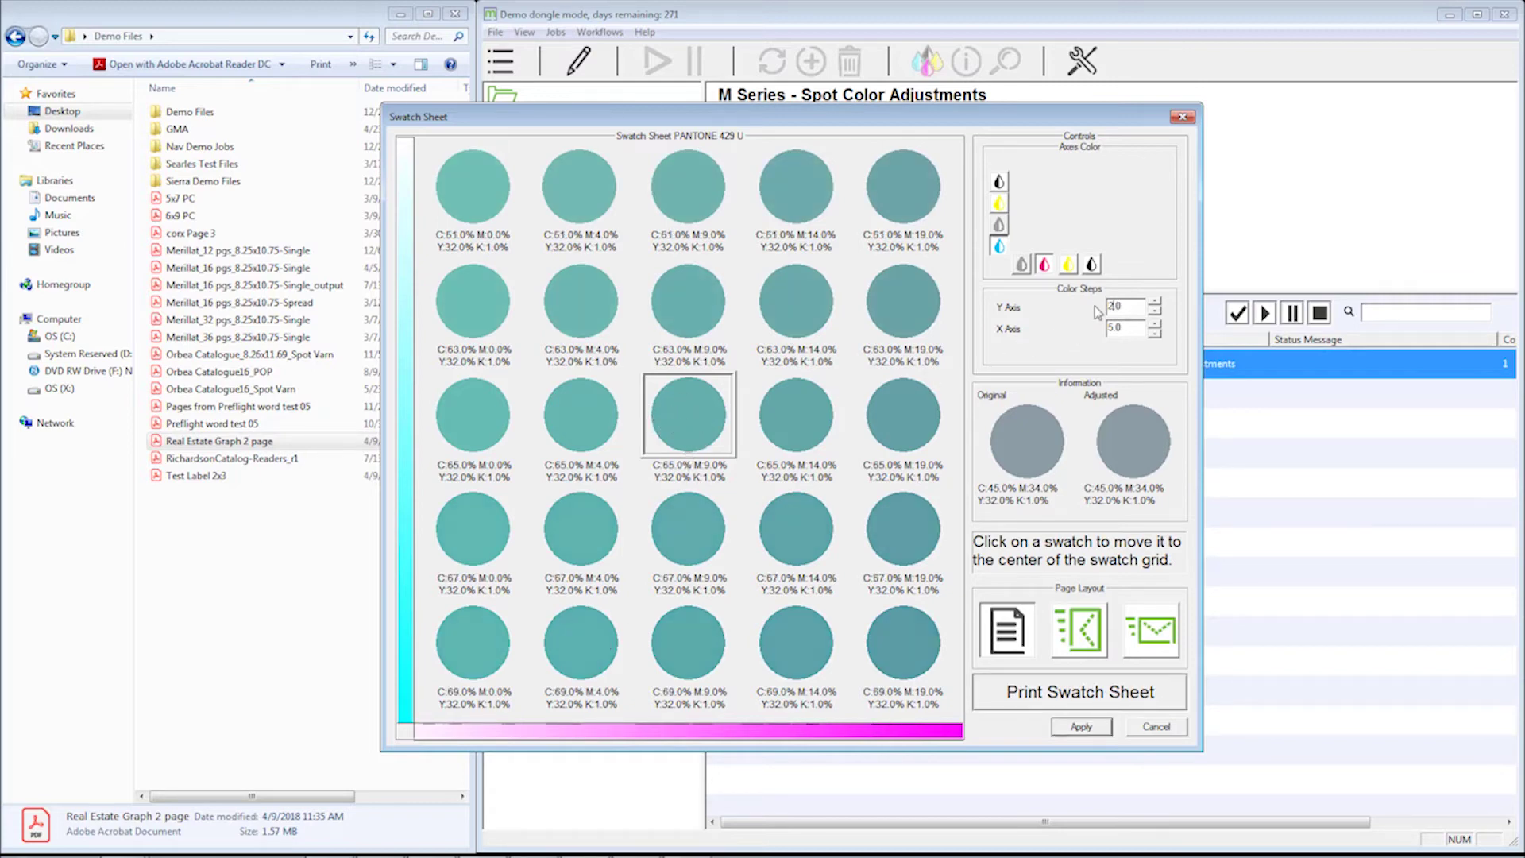
key("Tab")
type("2.0")
key("Tab")
left_click(1140, 703)
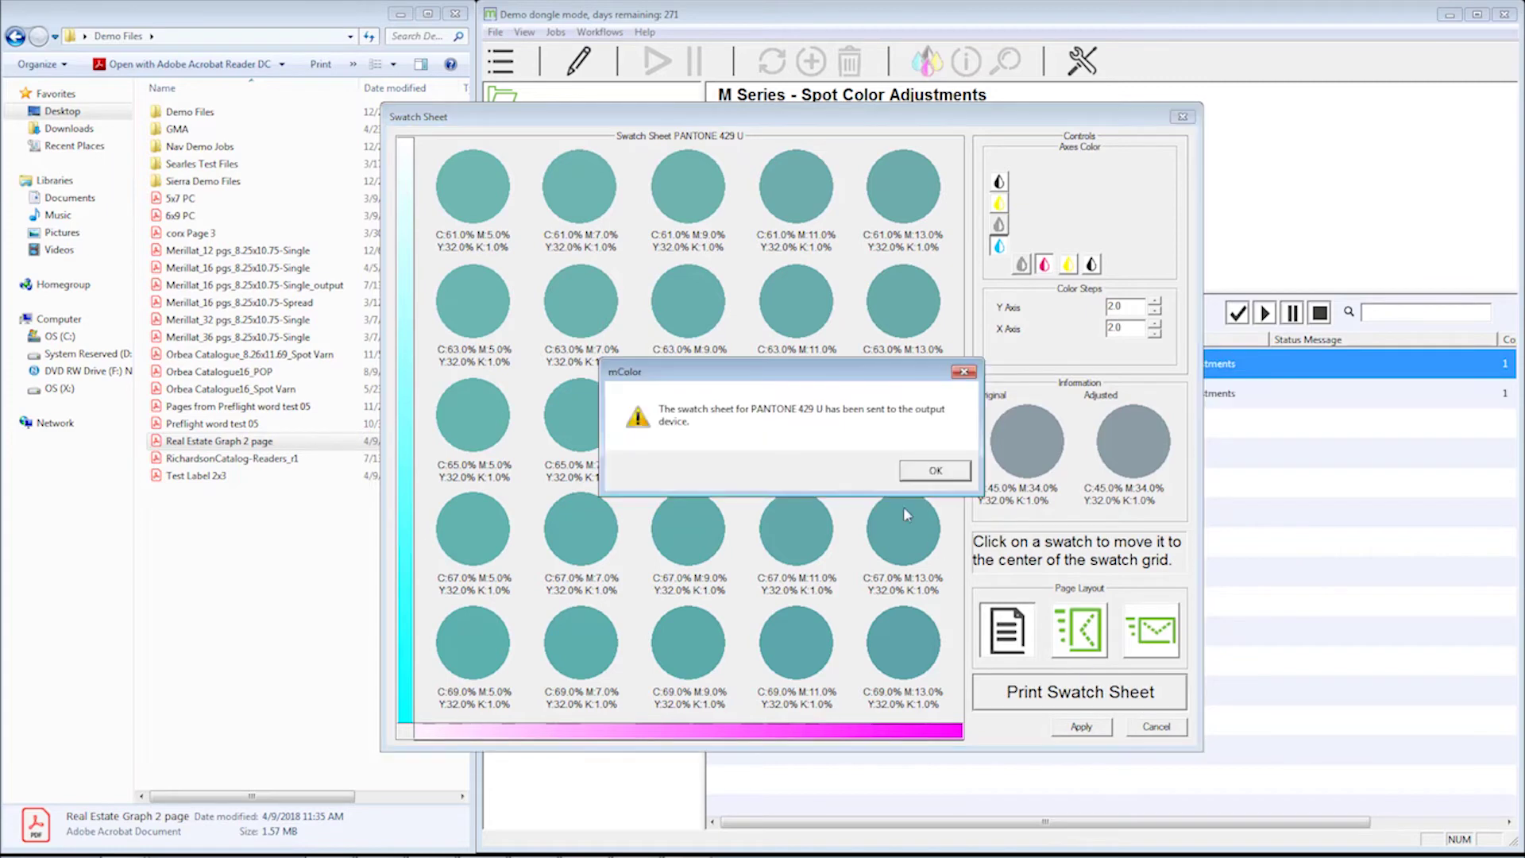
left_click(931, 470)
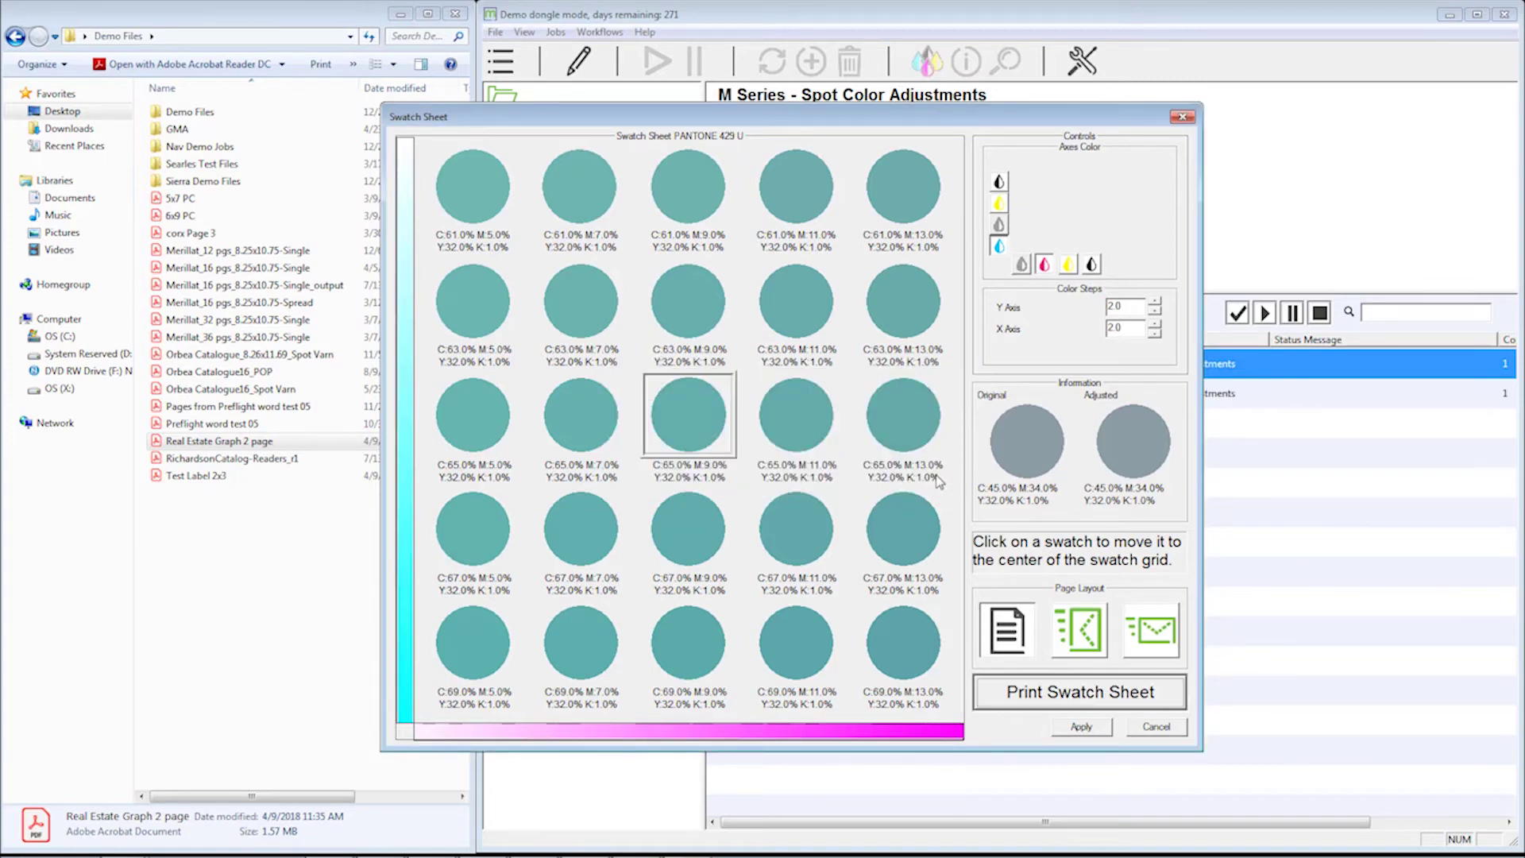
- Pick the C67 M9 Y32 K1 swatch and accept it as PANTONE 429 U's adjusted colour
mouse_move(759, 559)
mouse_move(707, 547)
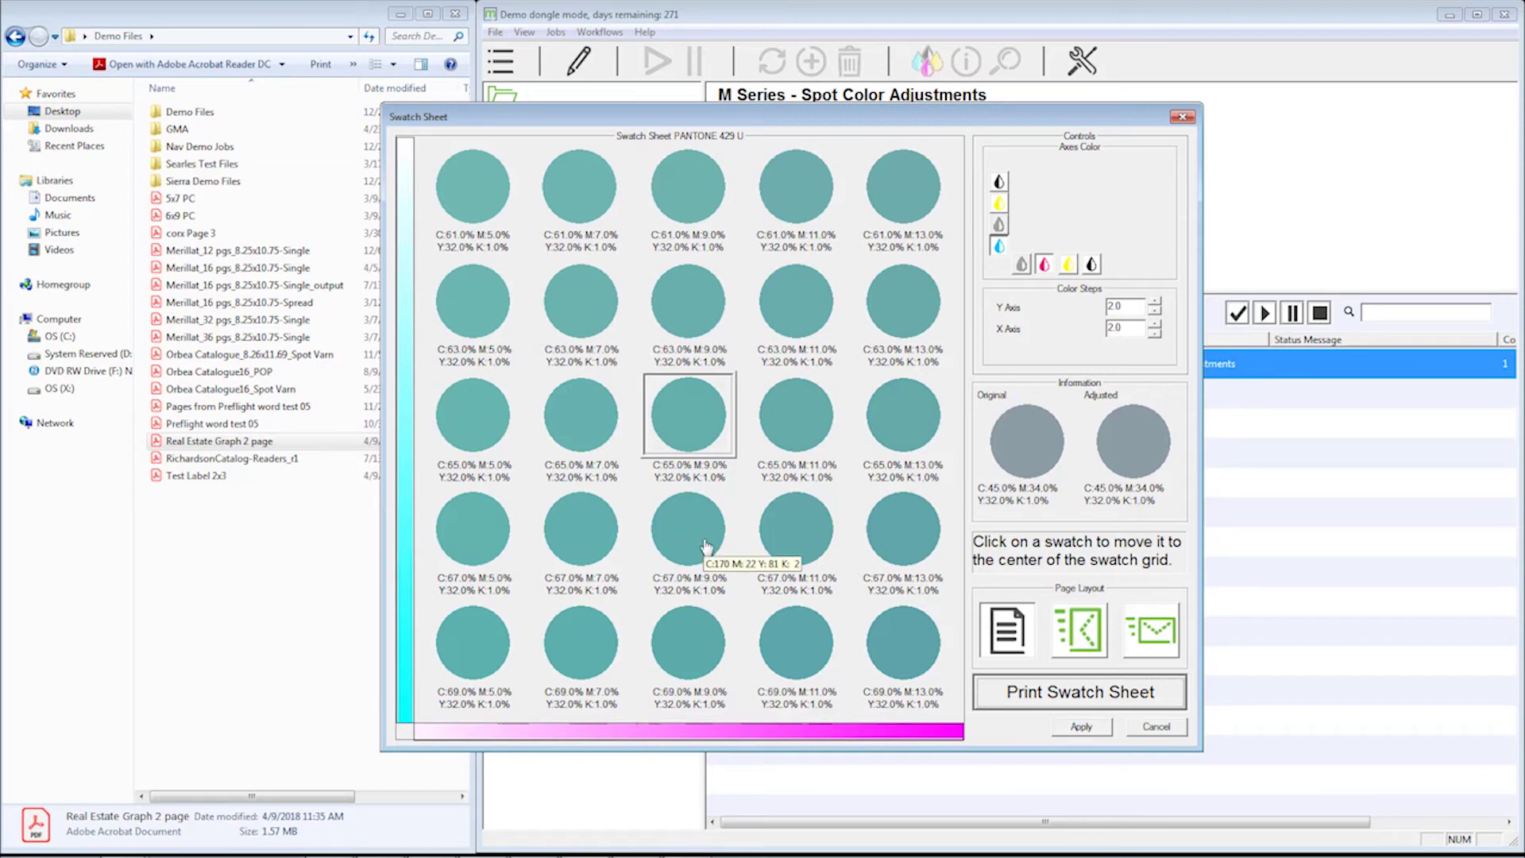
left_click(707, 546)
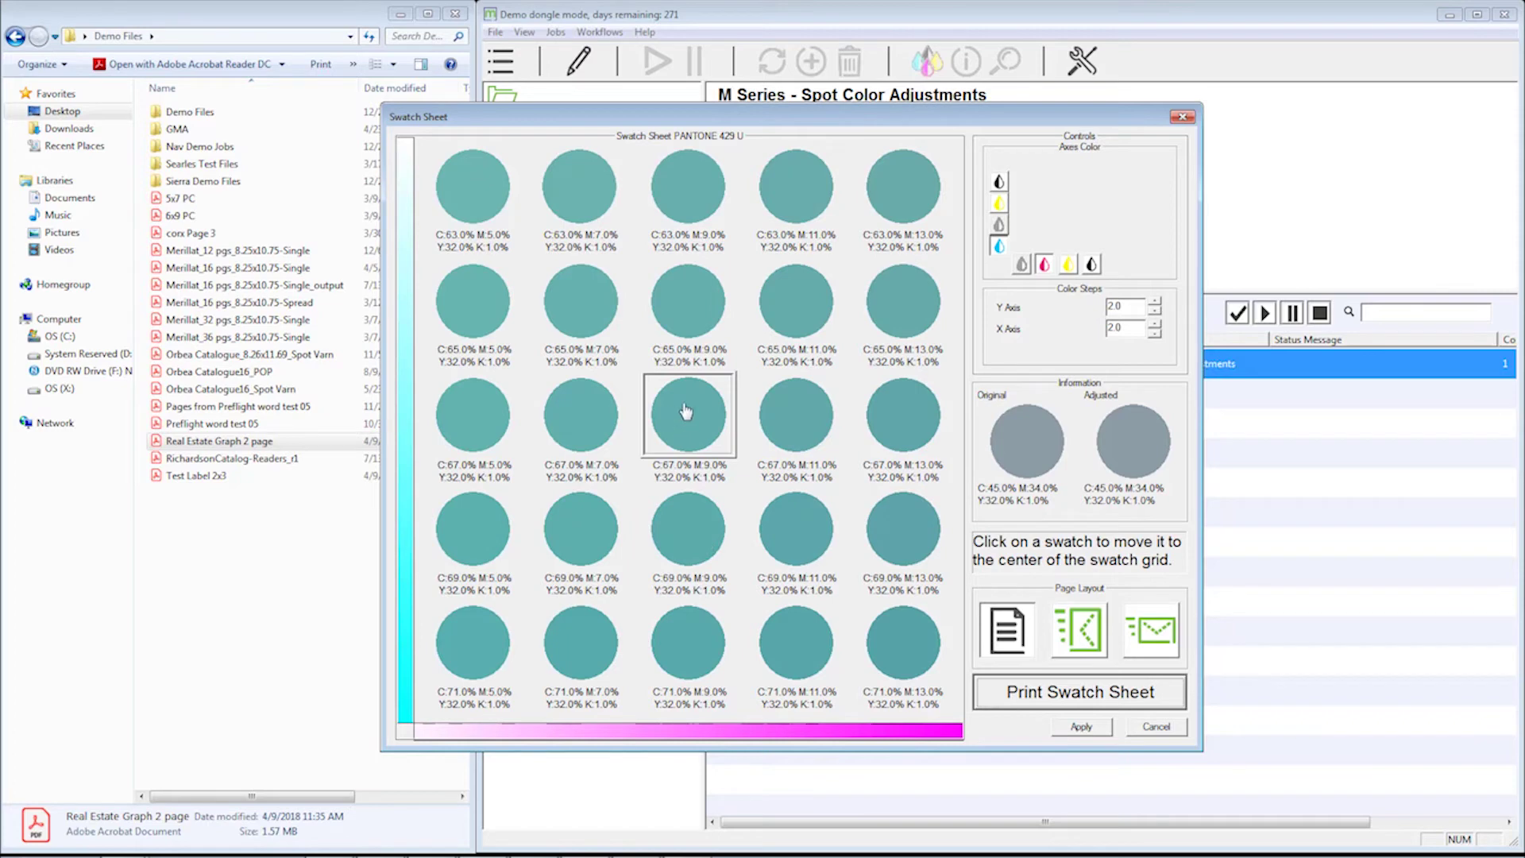
left_click(1070, 725)
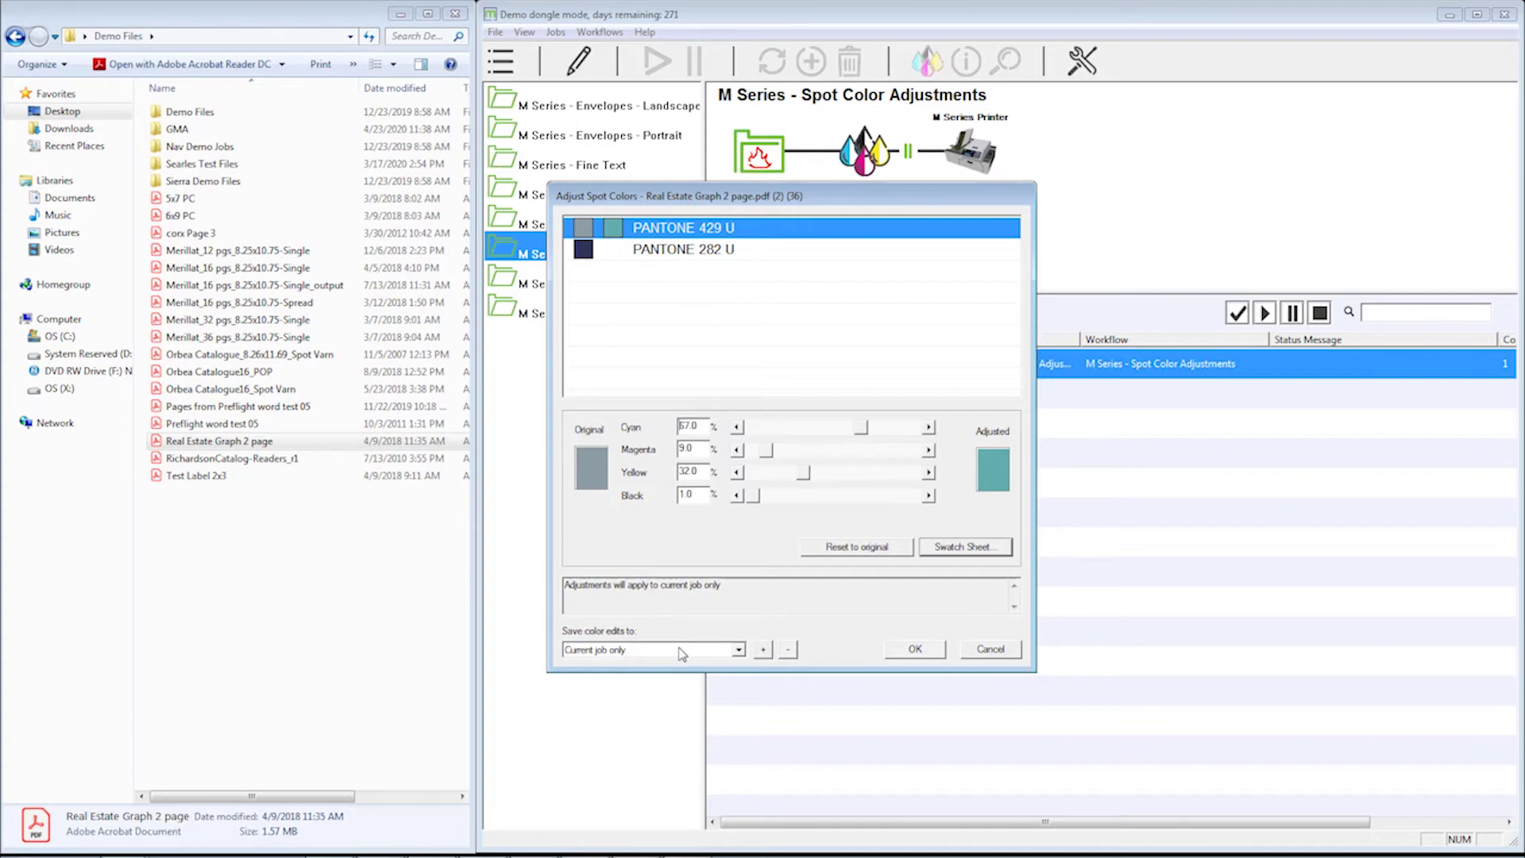
- Create a new spot colour set named Gloss to hold the PANTONE 429 U edit
left_click(764, 650)
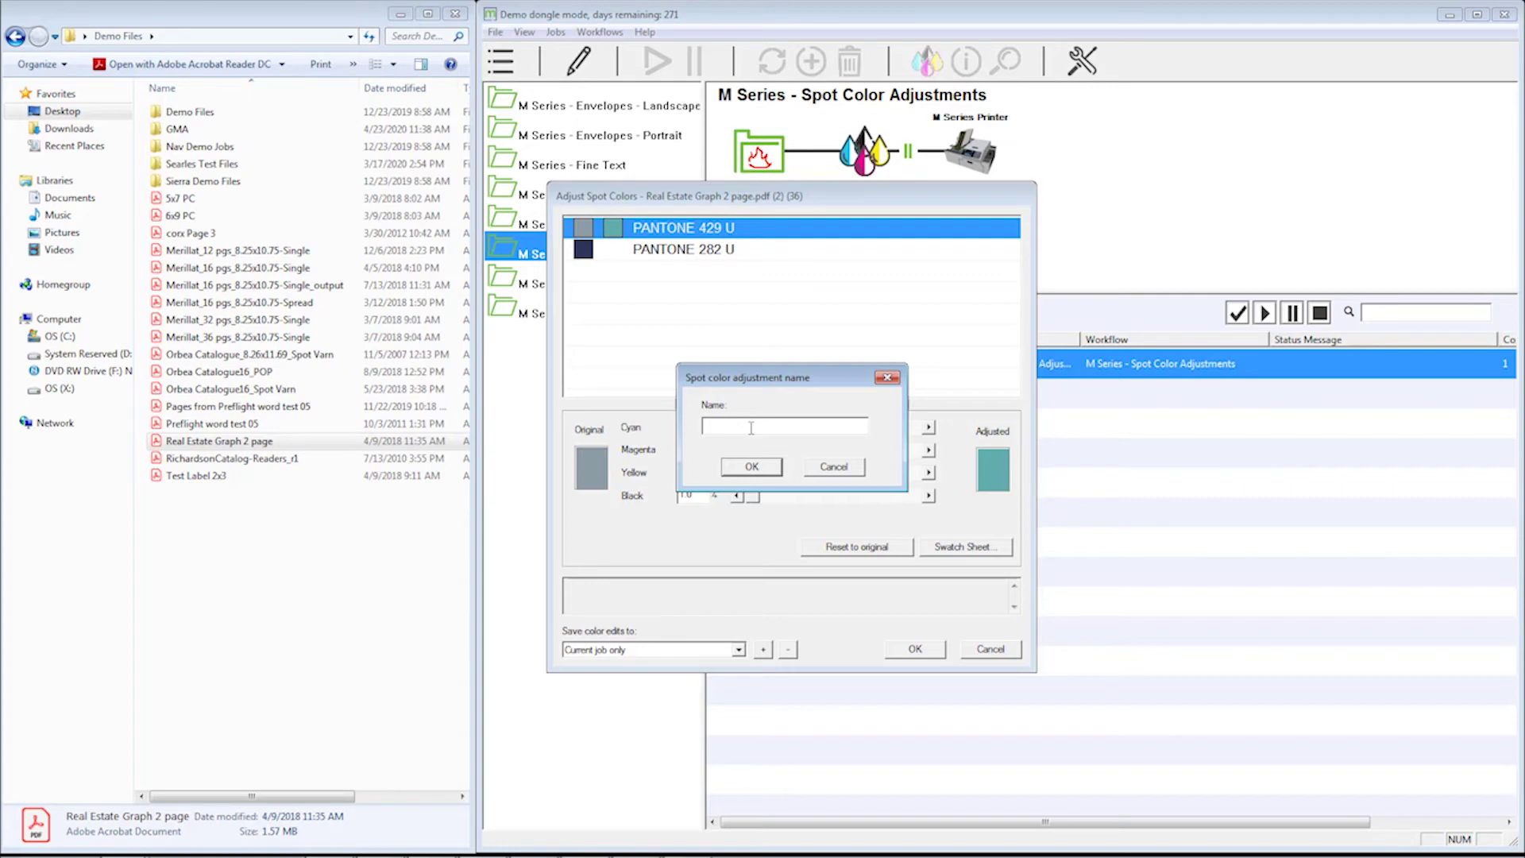
type("Gloss")
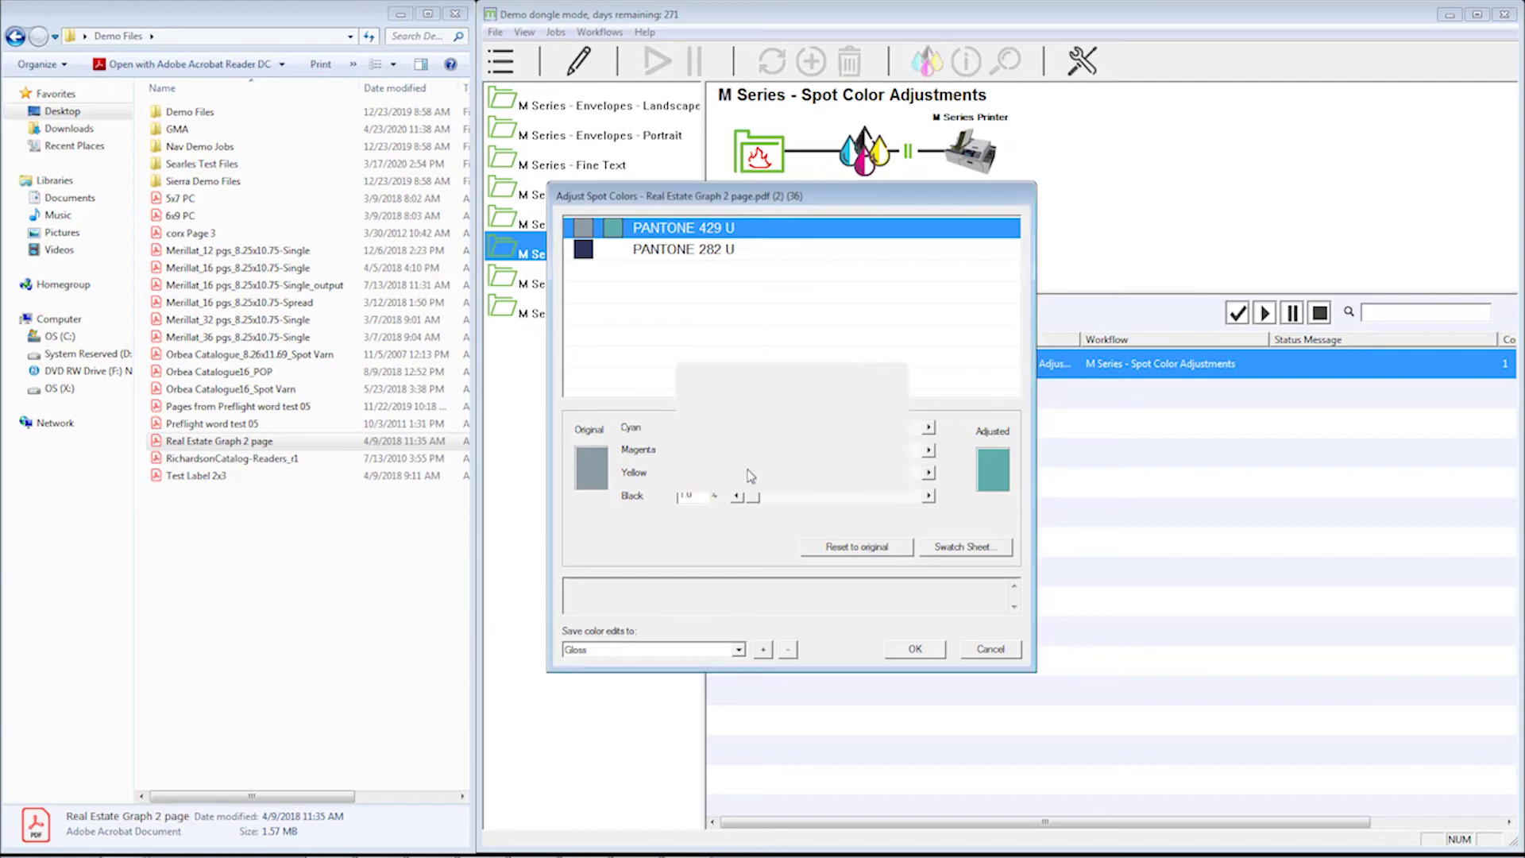
left_click(751, 469)
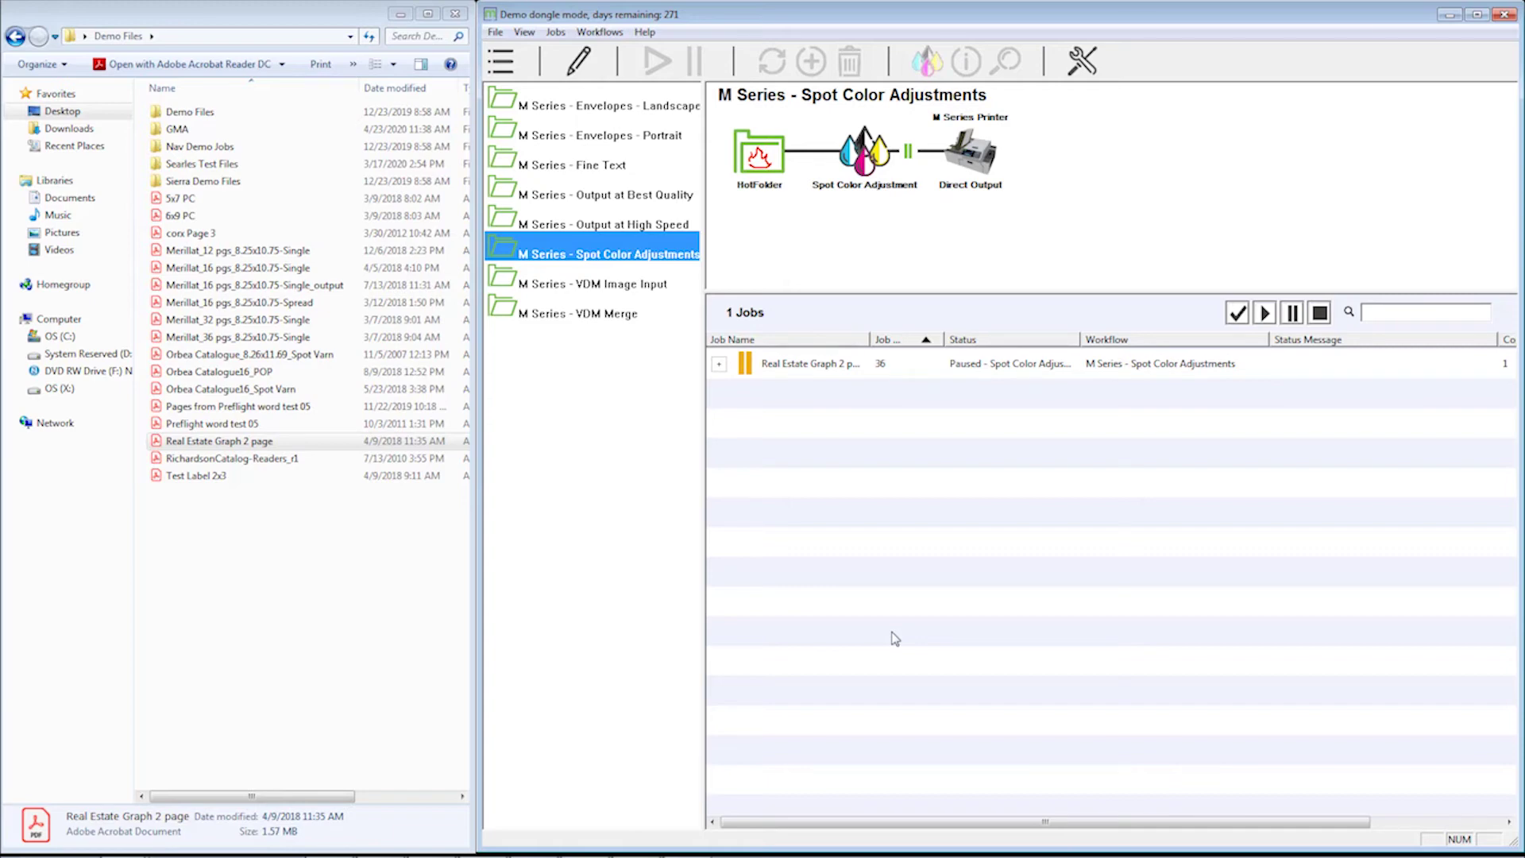
- Set the workflow's Spot Color Adjustment node to adjust spot colours using the Gloss set
left_click(808, 365)
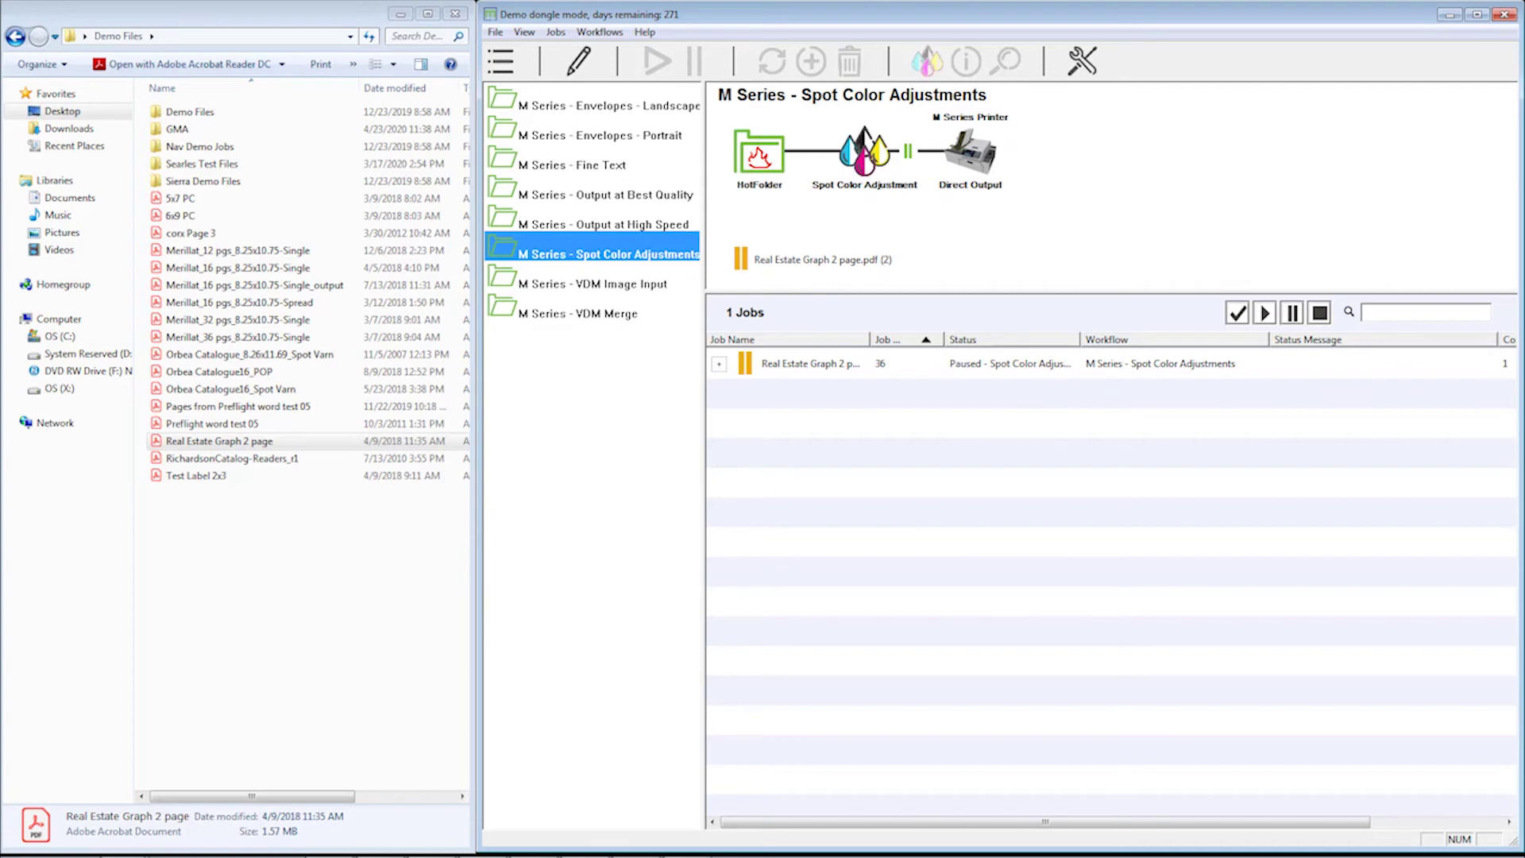
left_click(579, 62)
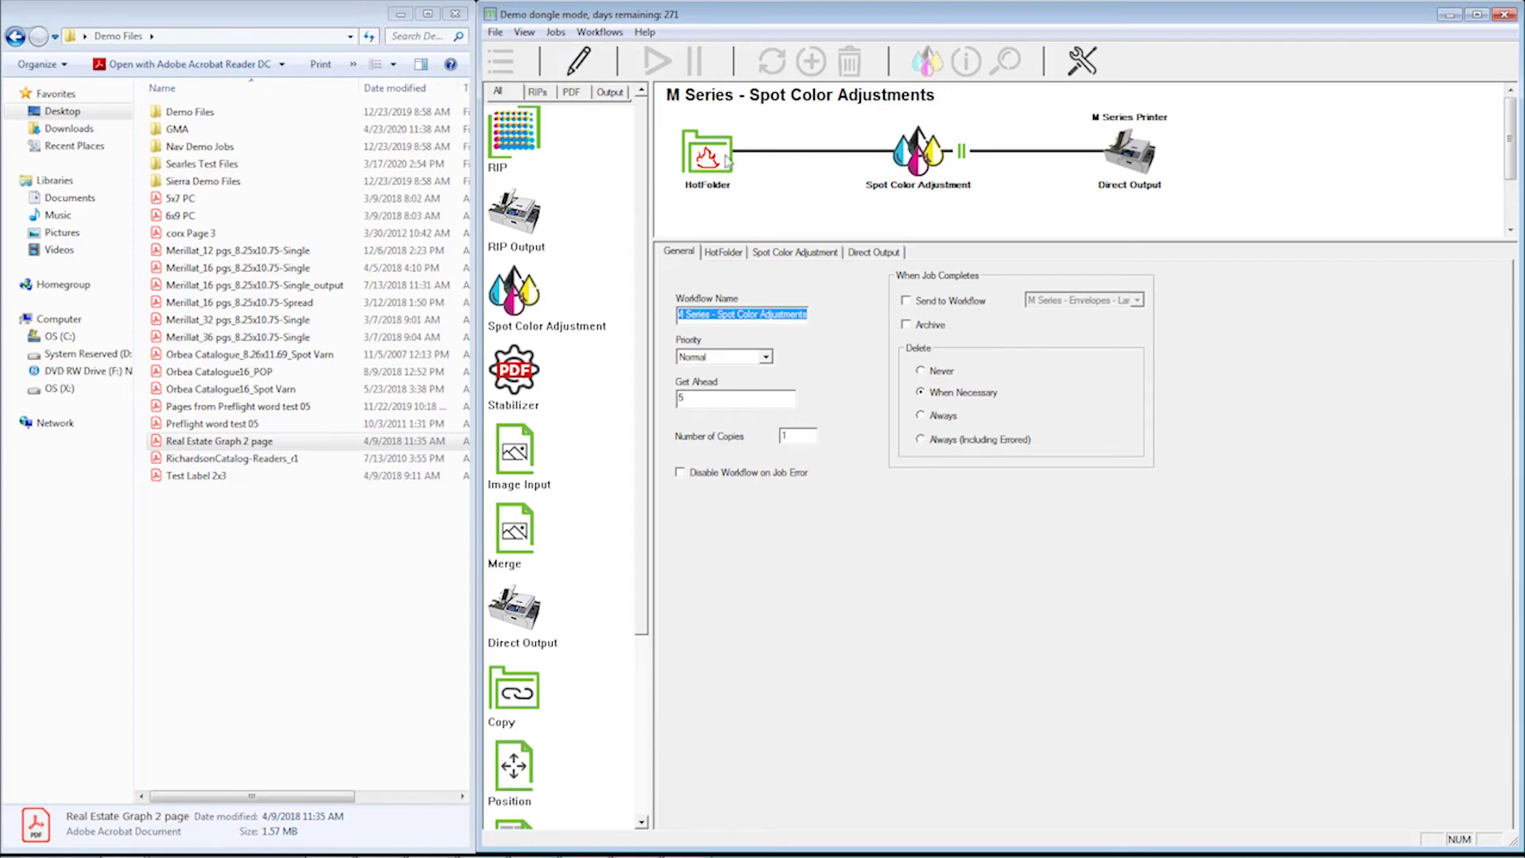
left_click(919, 168)
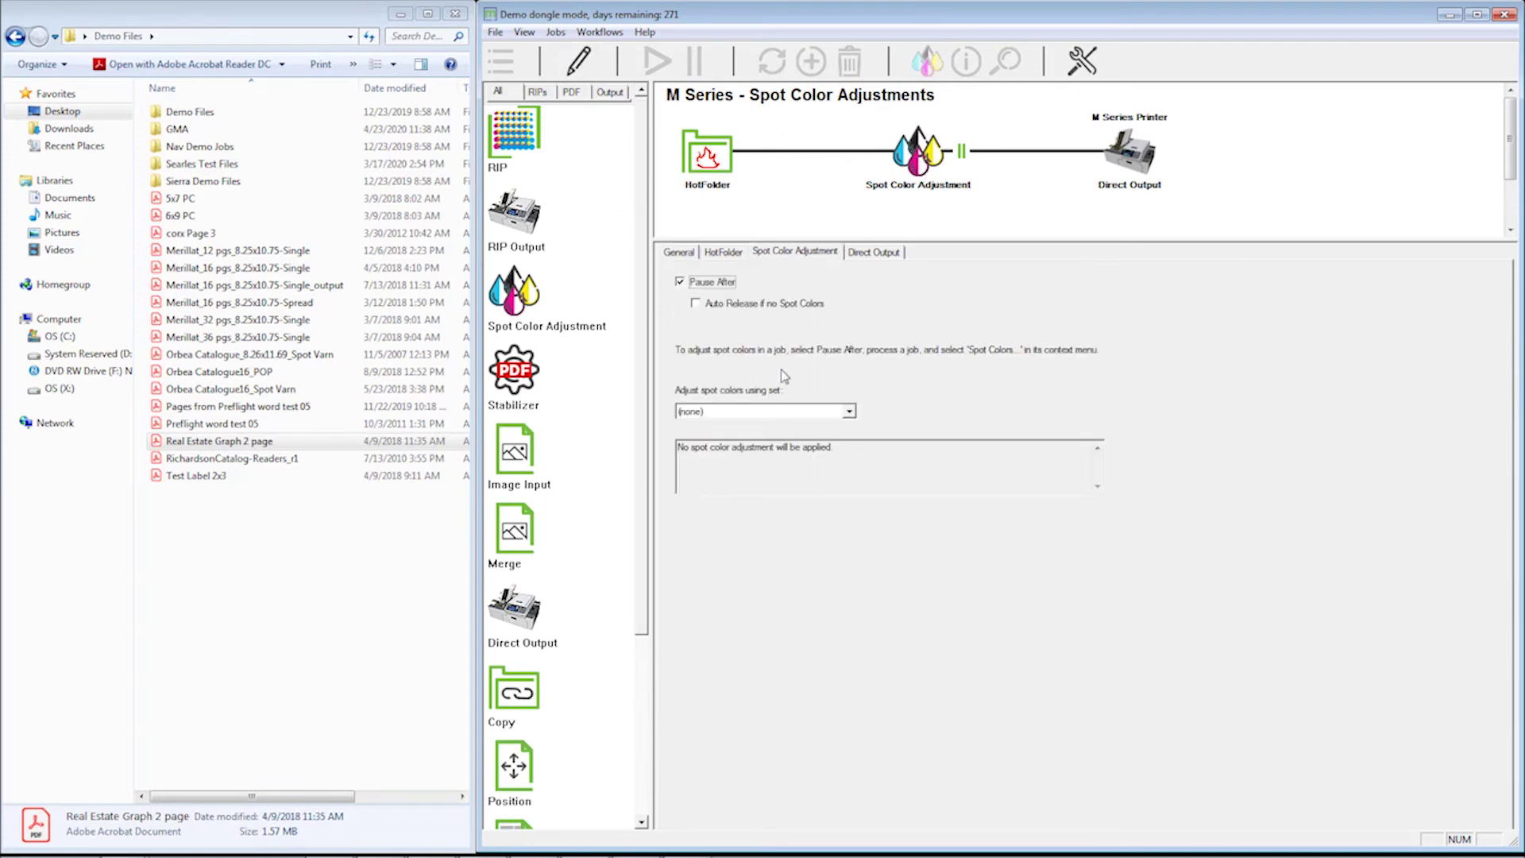
left_click(766, 412)
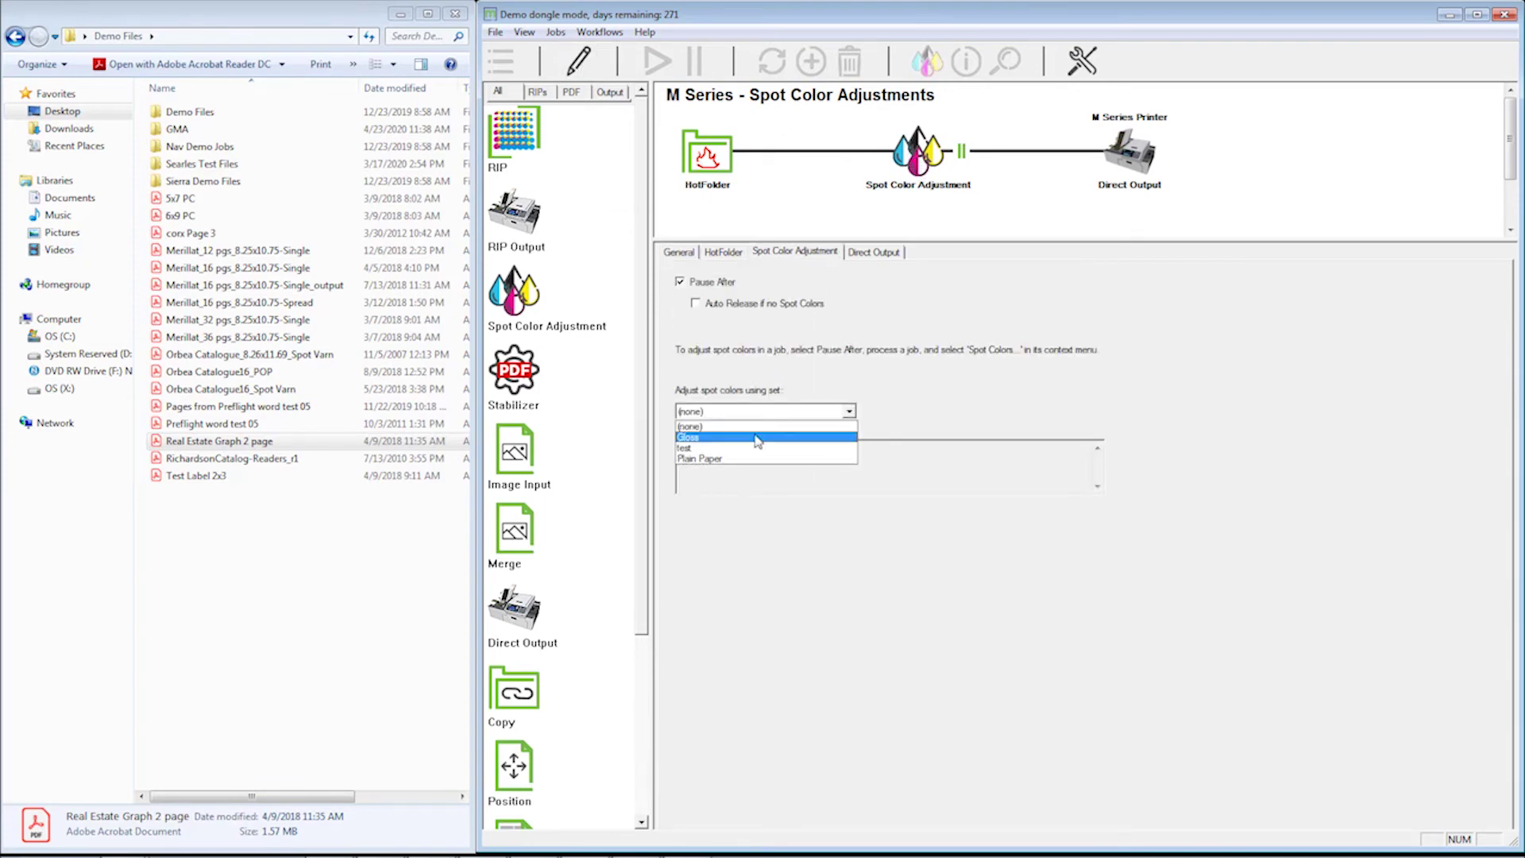
left_click(759, 438)
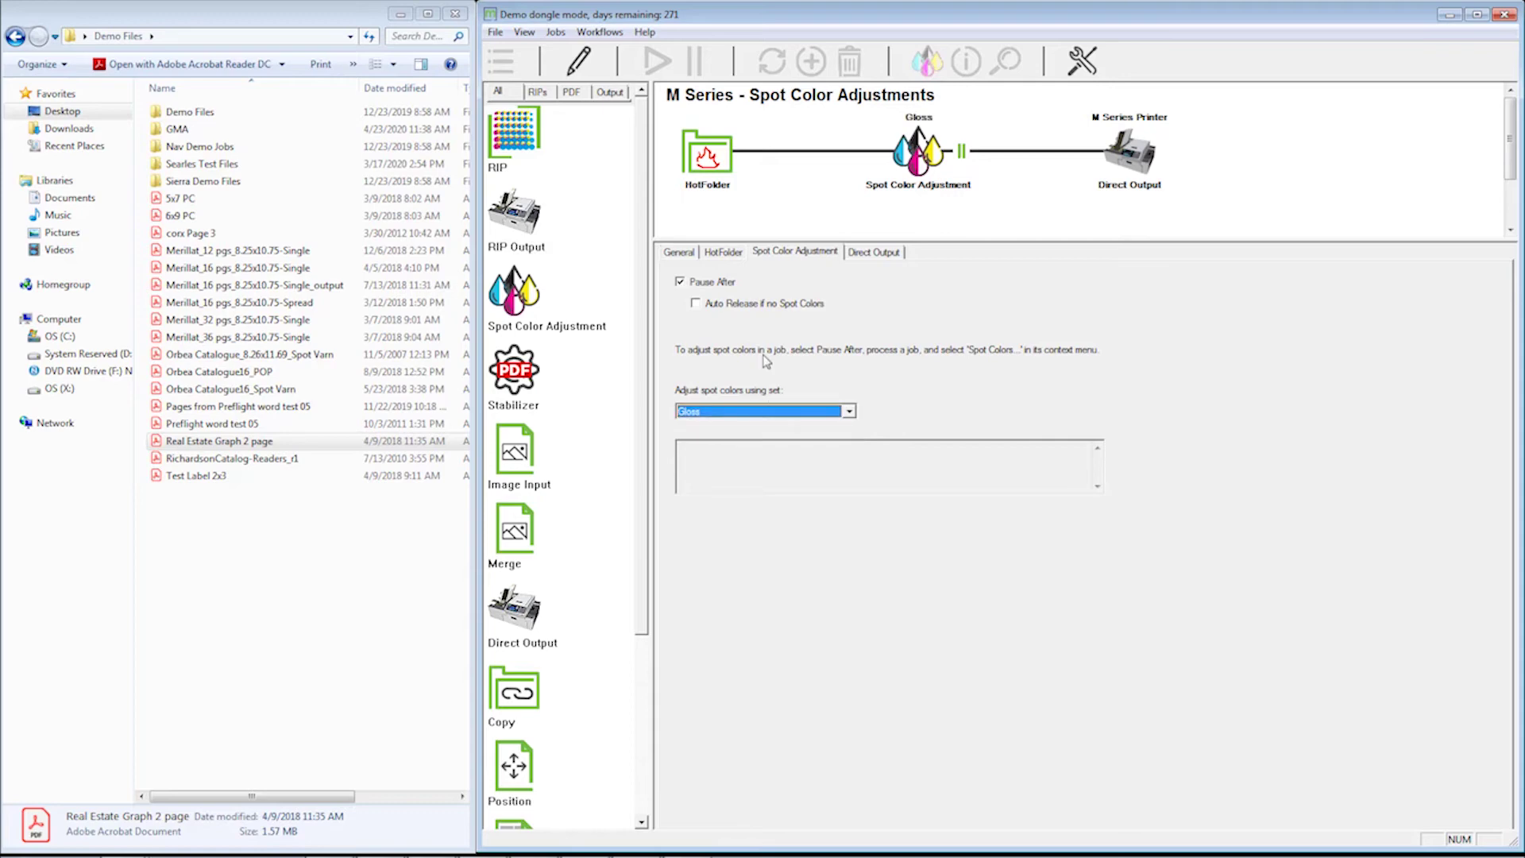
left_click(575, 70)
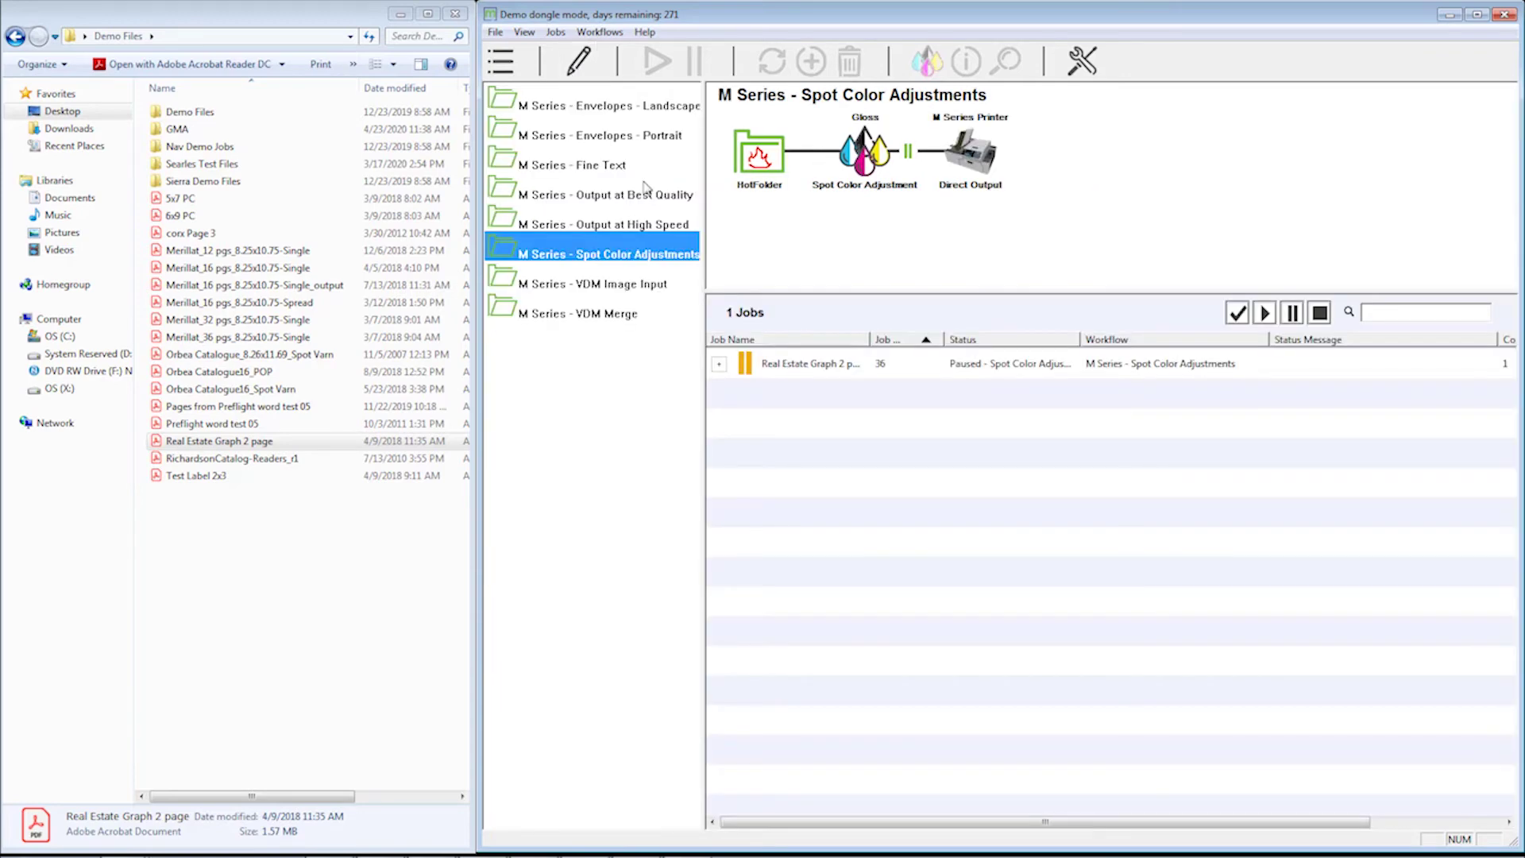
- Reselect job 36 and open its spot colour adjustments
left_click(792, 365)
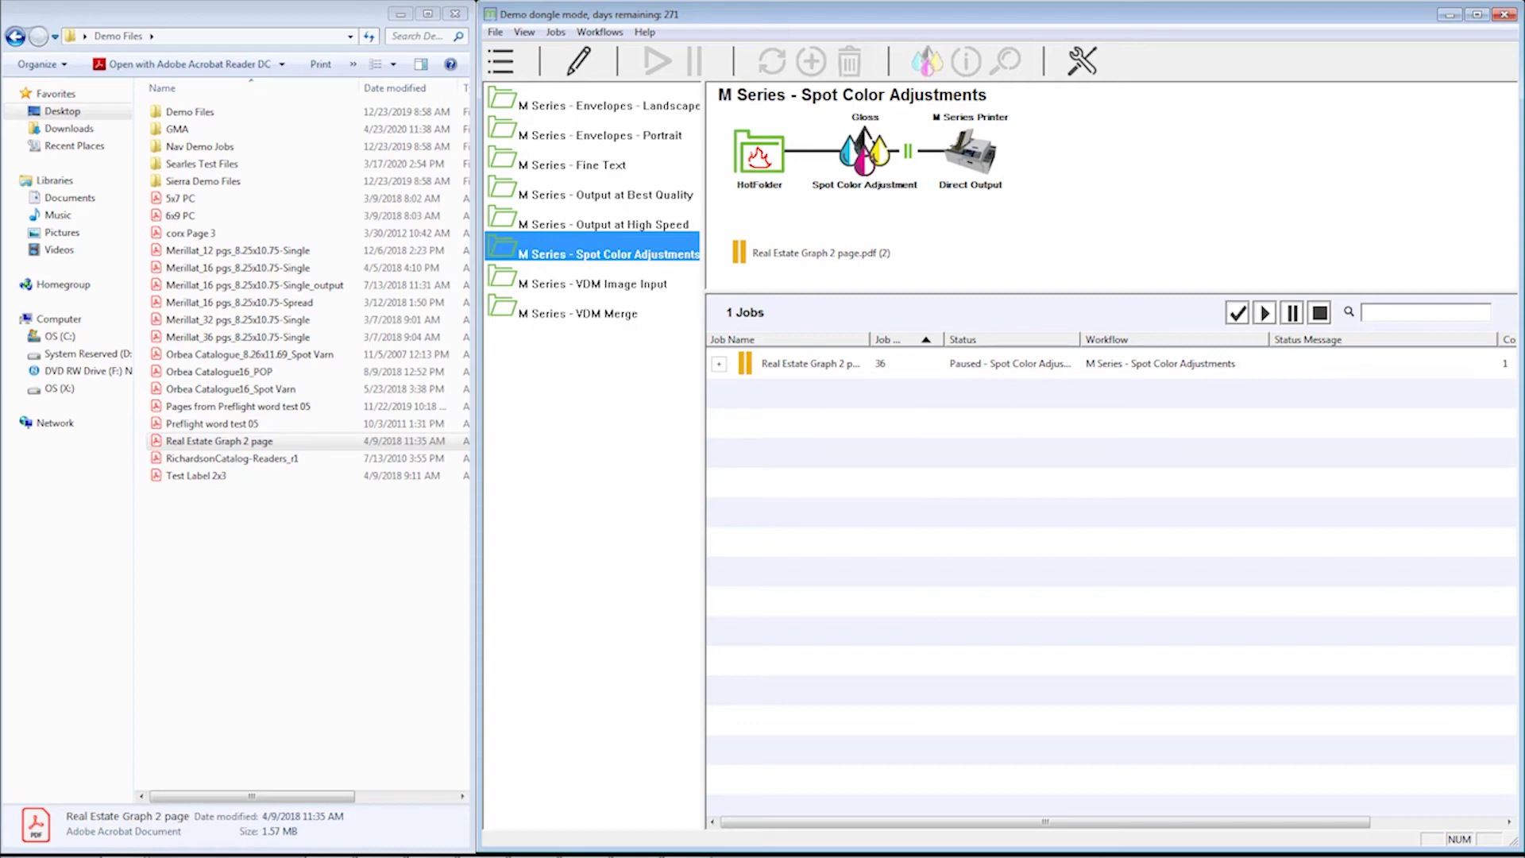
left_click(810, 364)
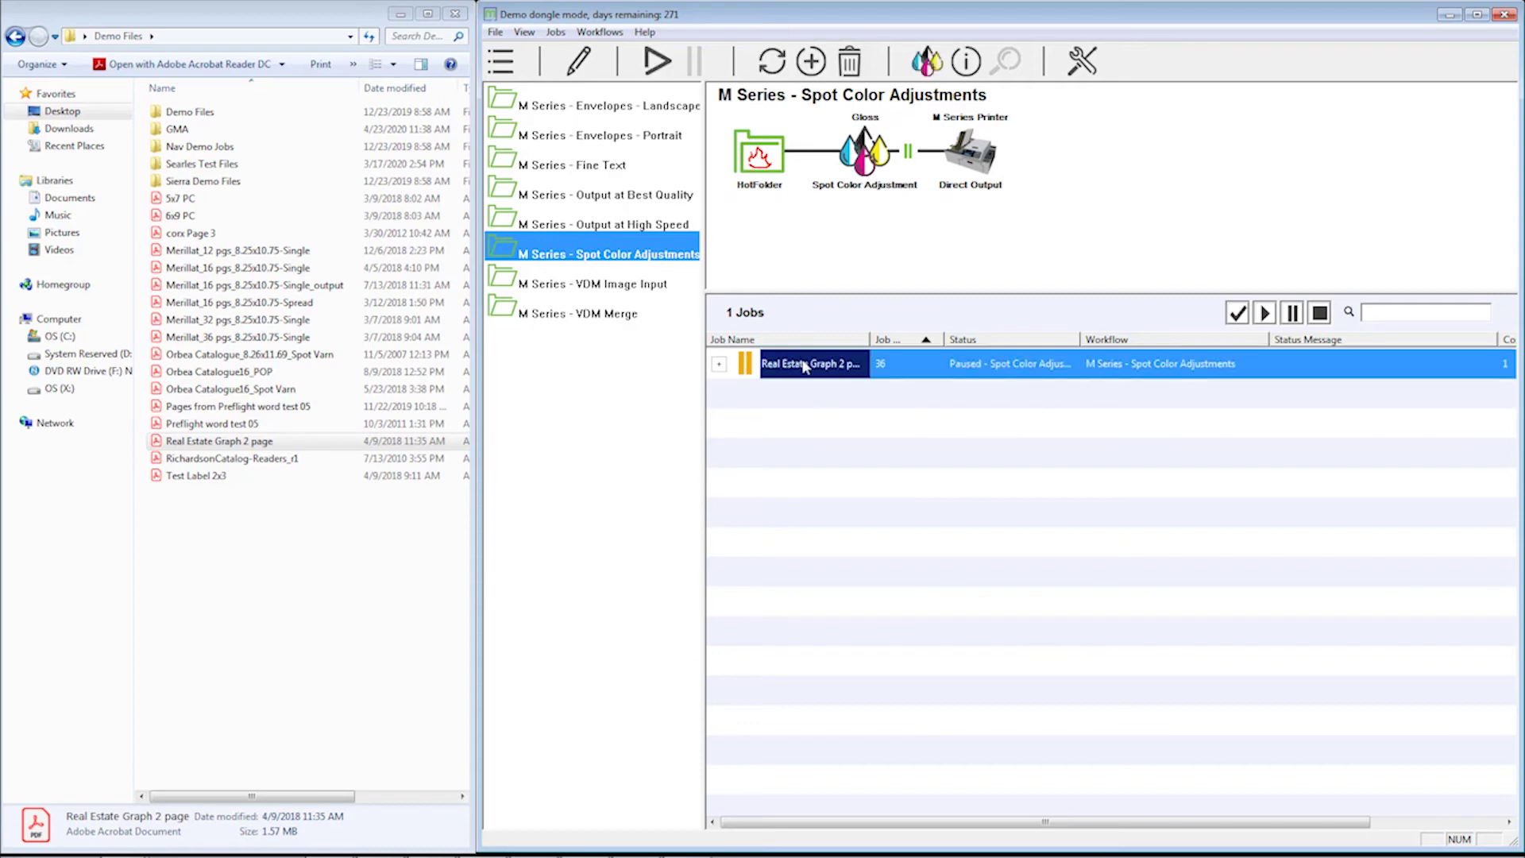
left_click(938, 68)
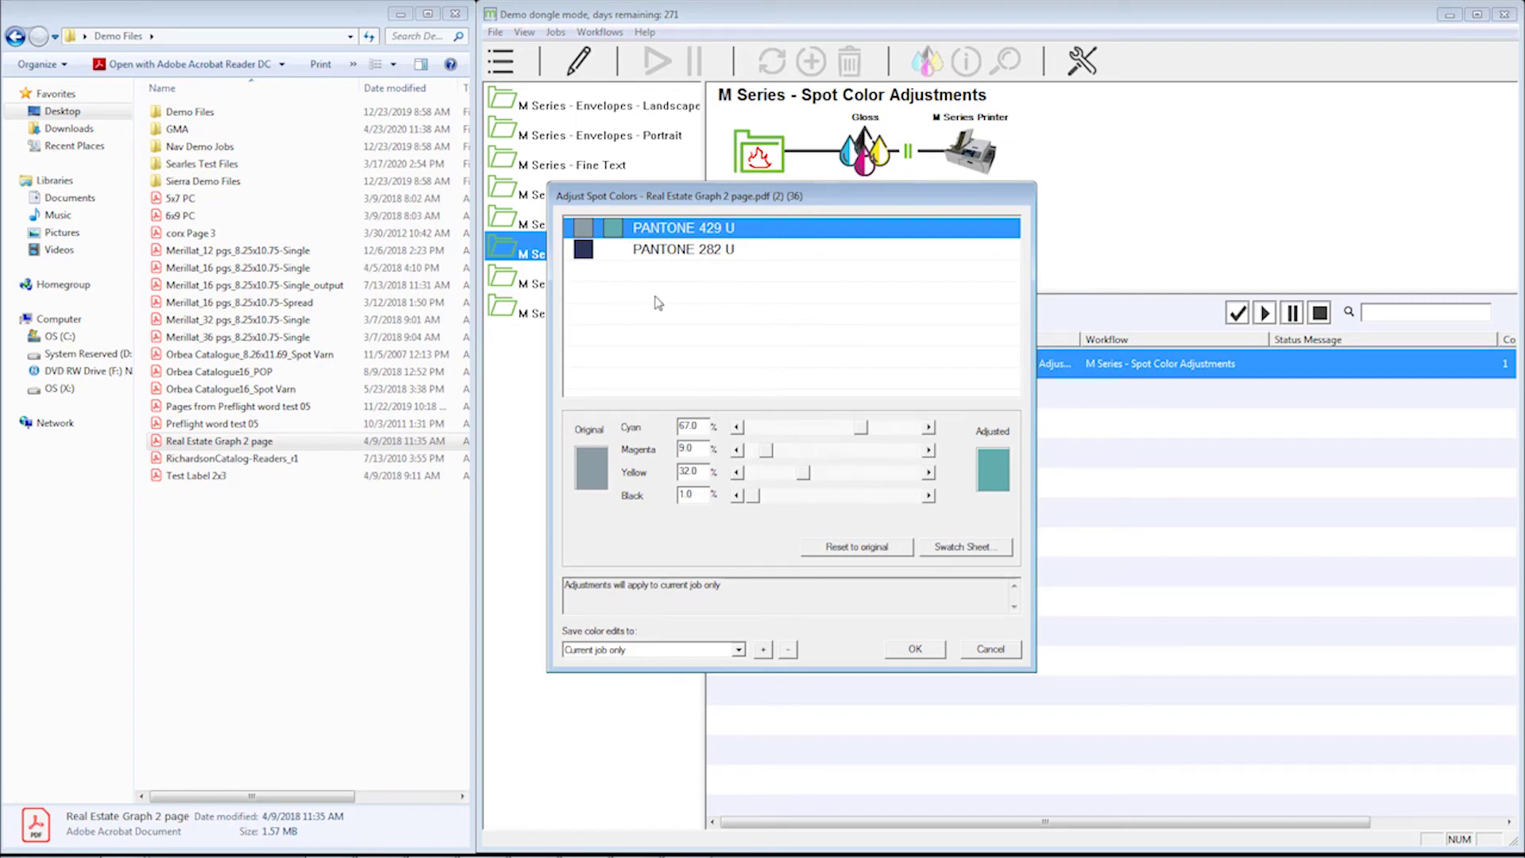
- Switch to PANTONE 282 U, save colour edits to Gloss, and open then cancel its swatch sheet
left_click(690, 255)
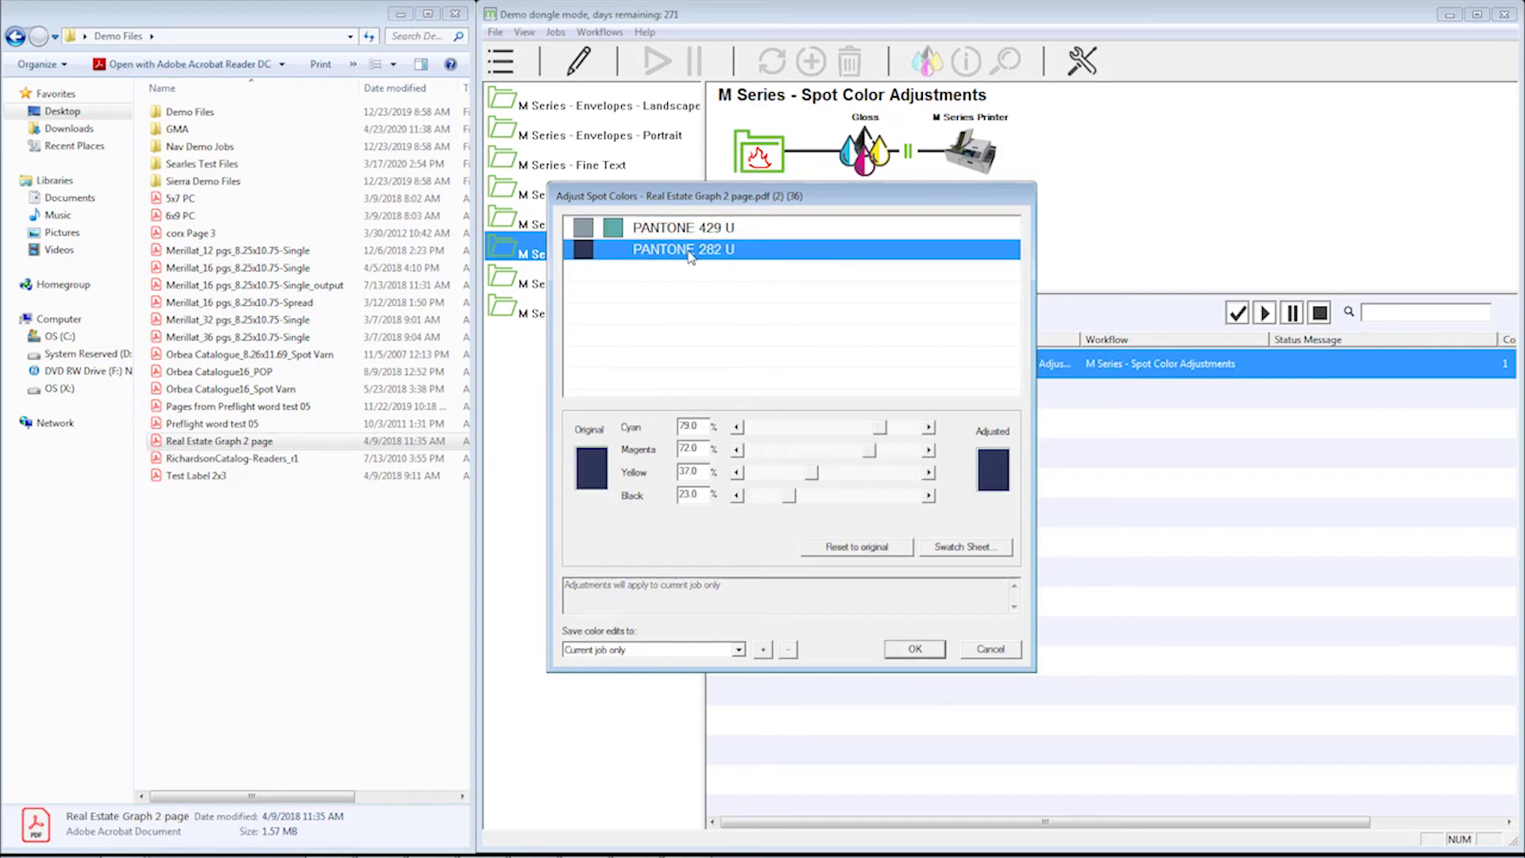
left_click(739, 649)
left_click(684, 676)
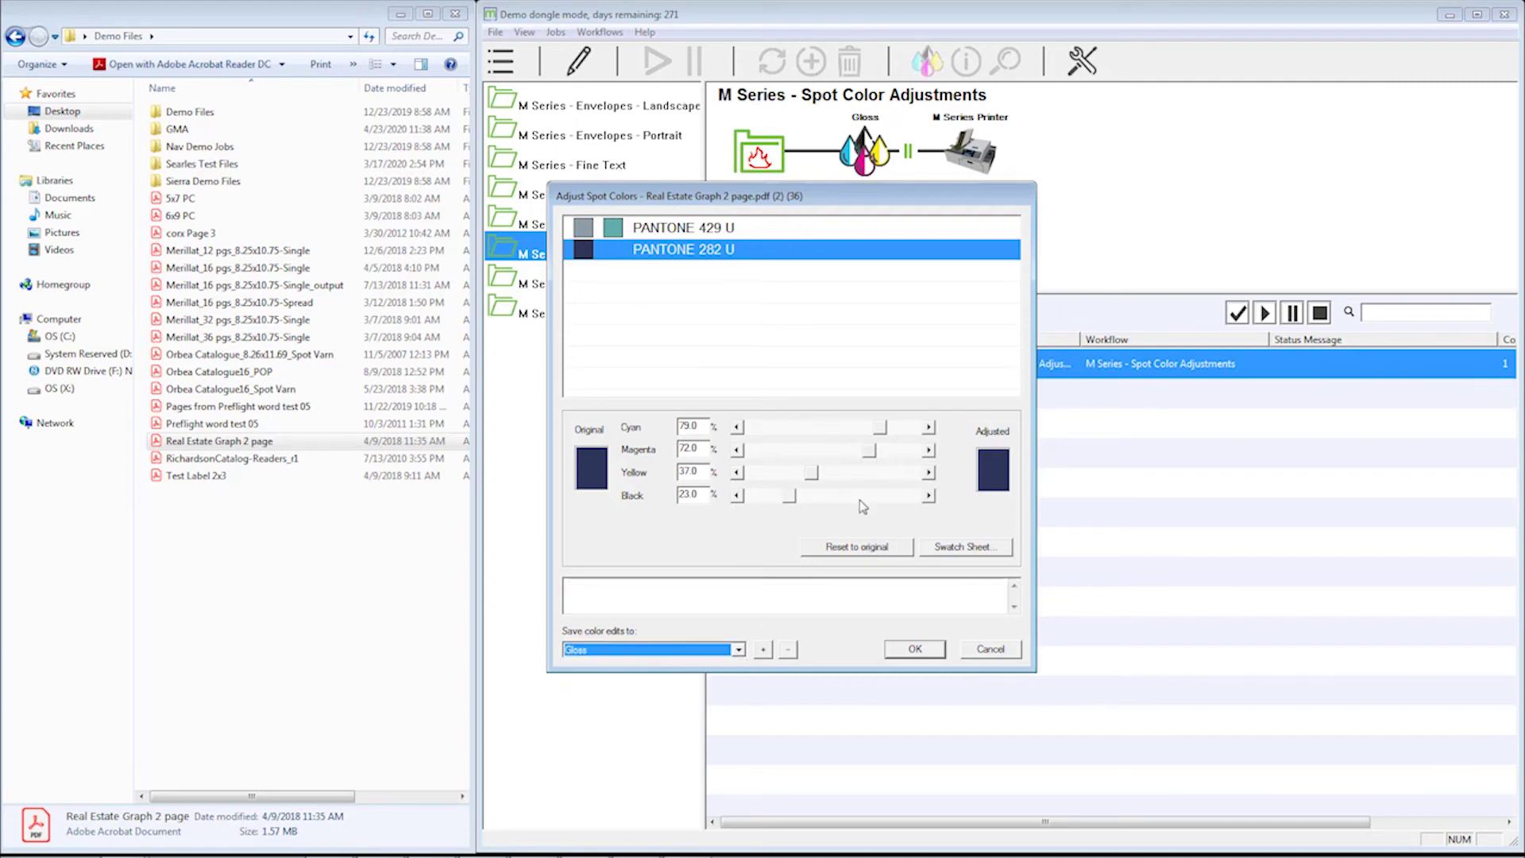
left_click(938, 550)
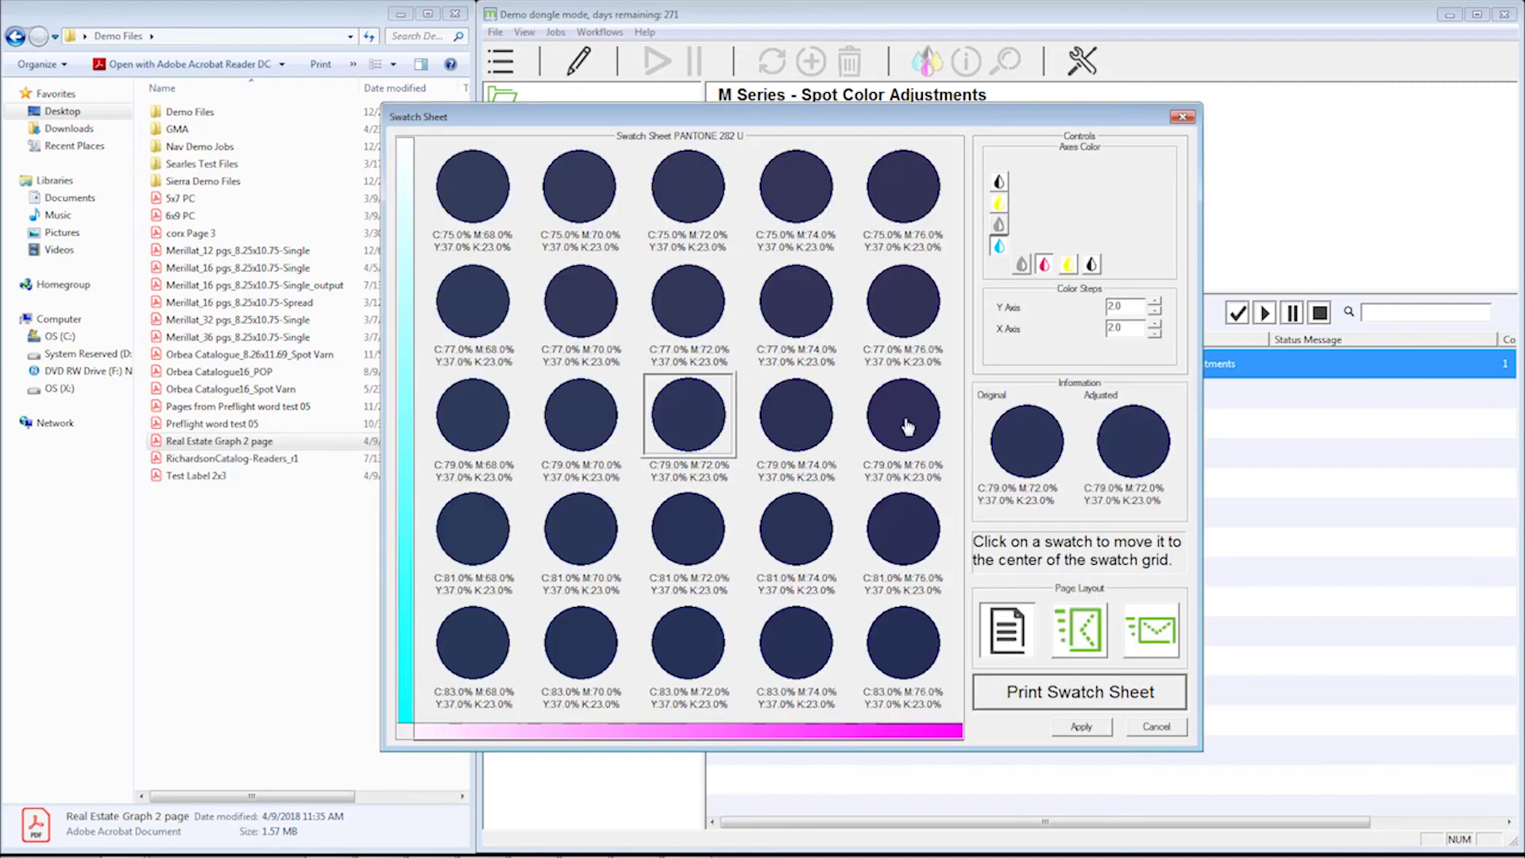
left_click(1153, 728)
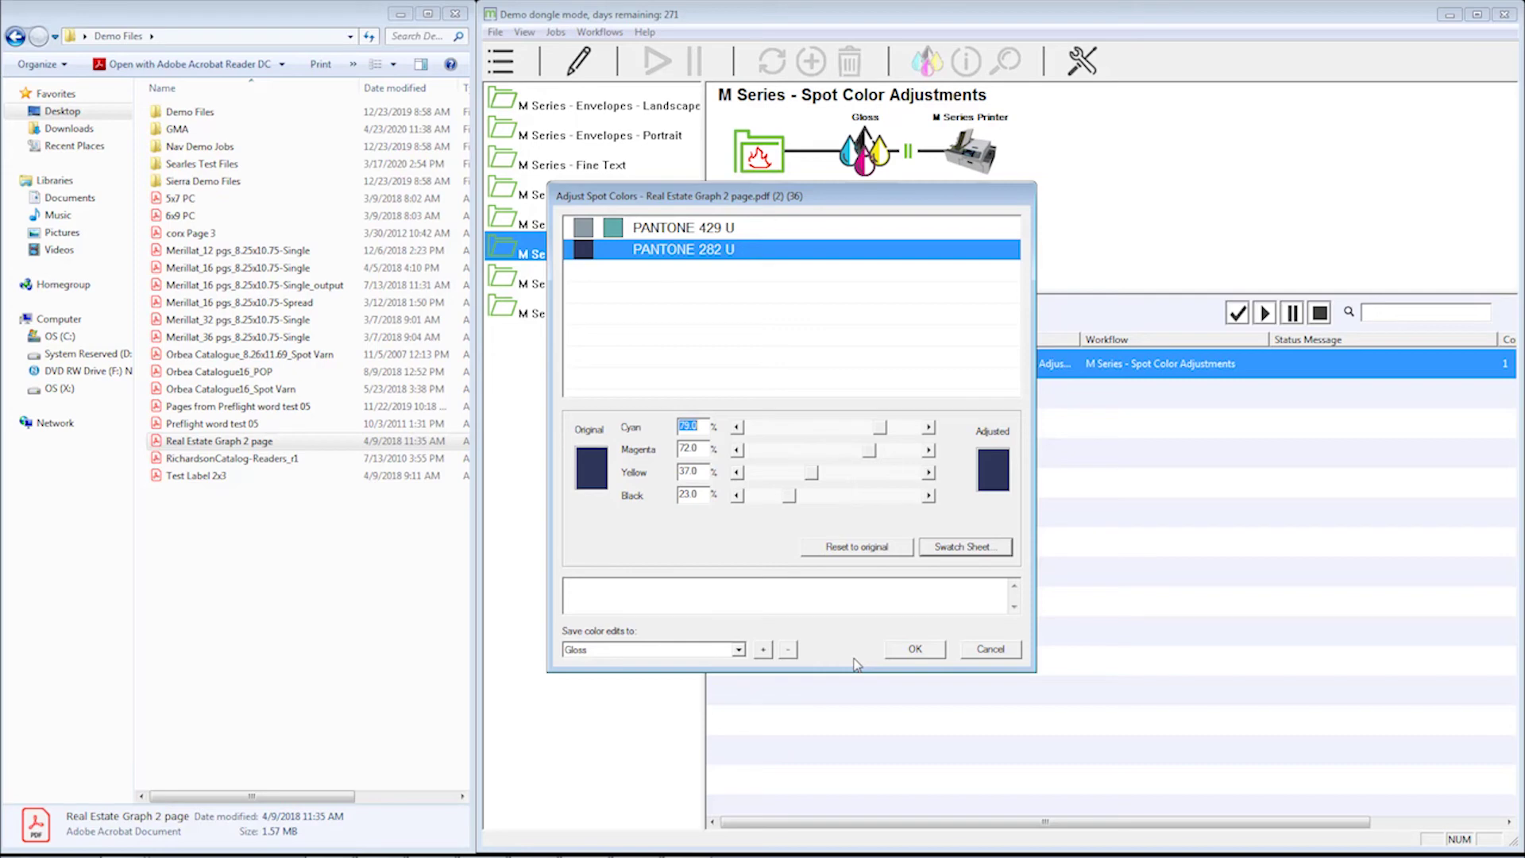
left_click(989, 649)
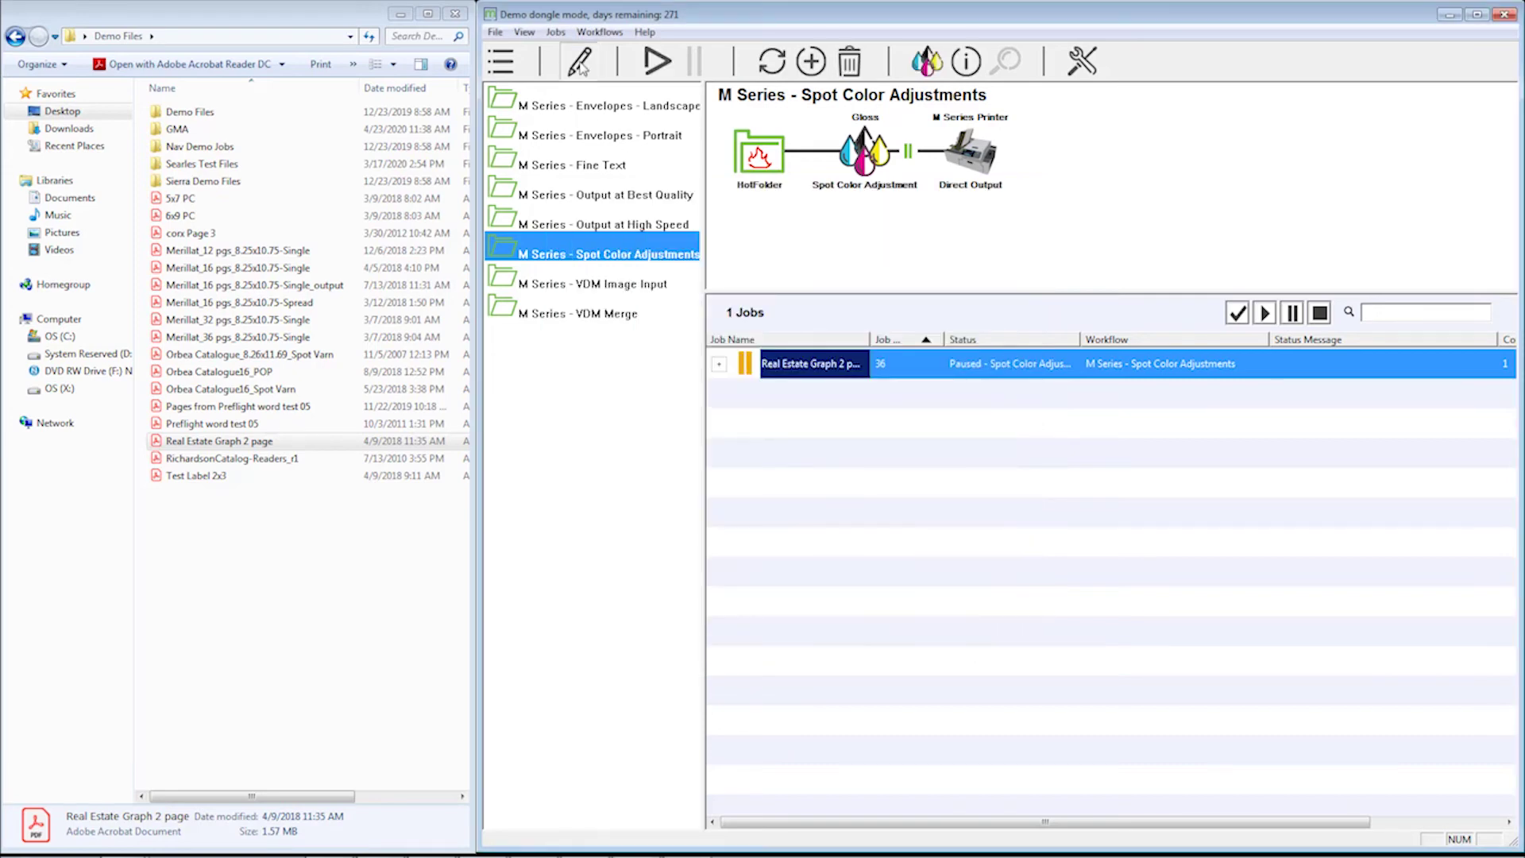
left_click(579, 64)
left_click(912, 159)
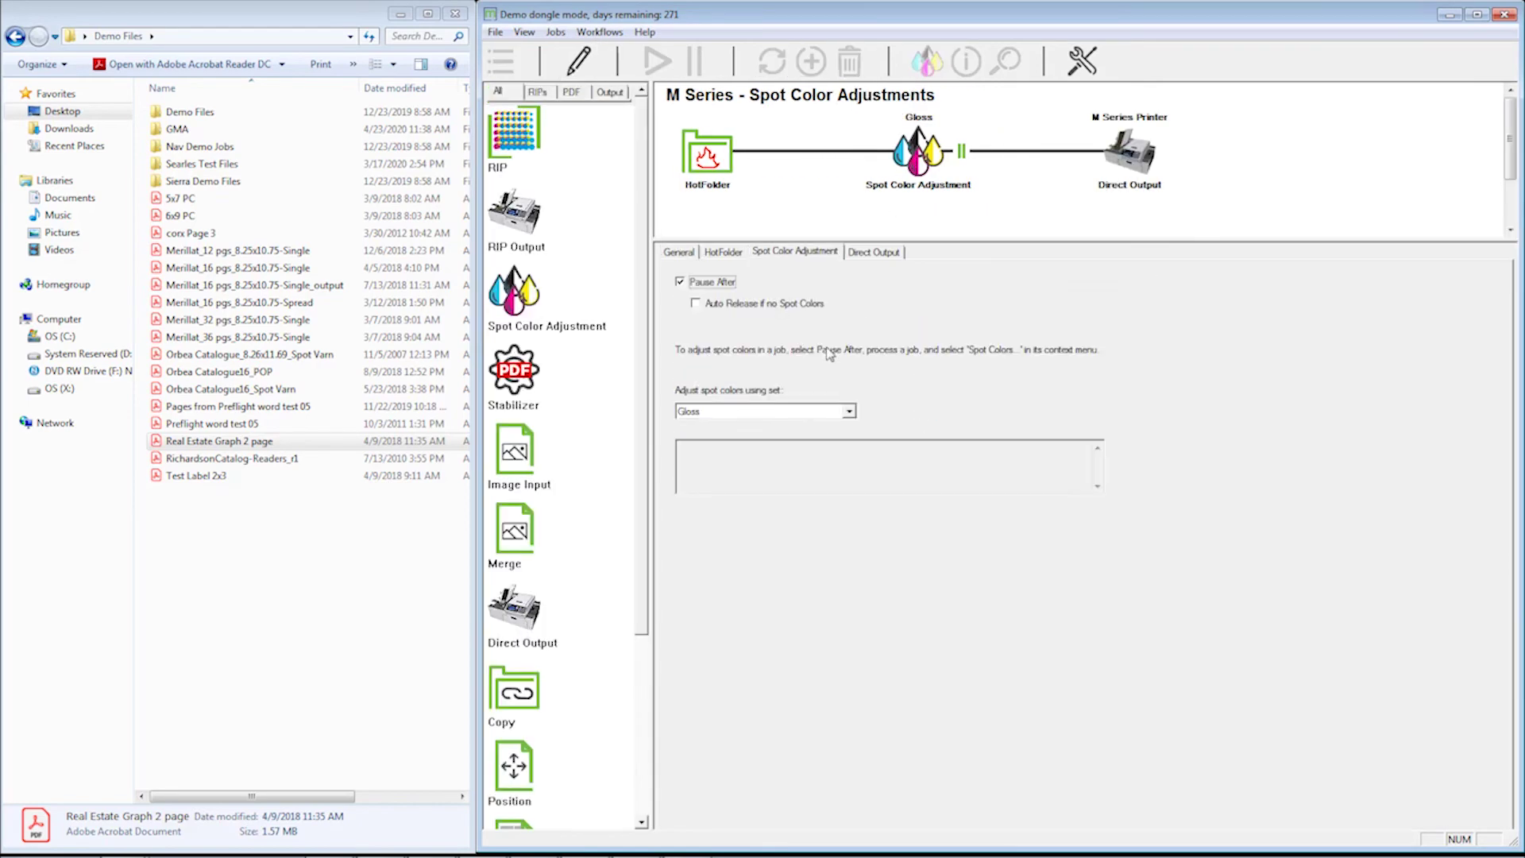
left_click(768, 411)
left_click(754, 423)
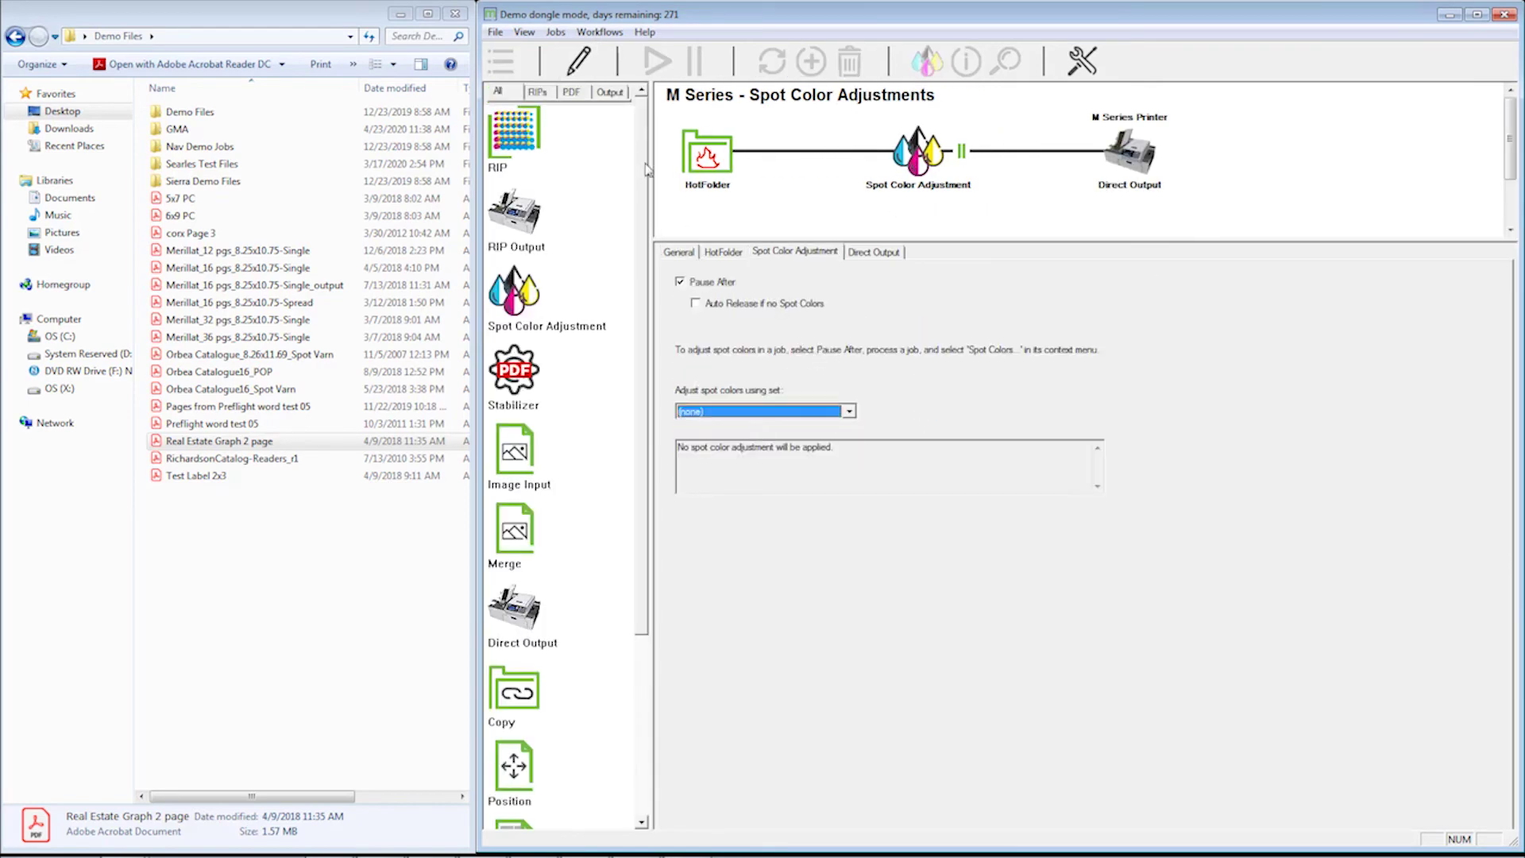
left_click(591, 64)
left_click(810, 372)
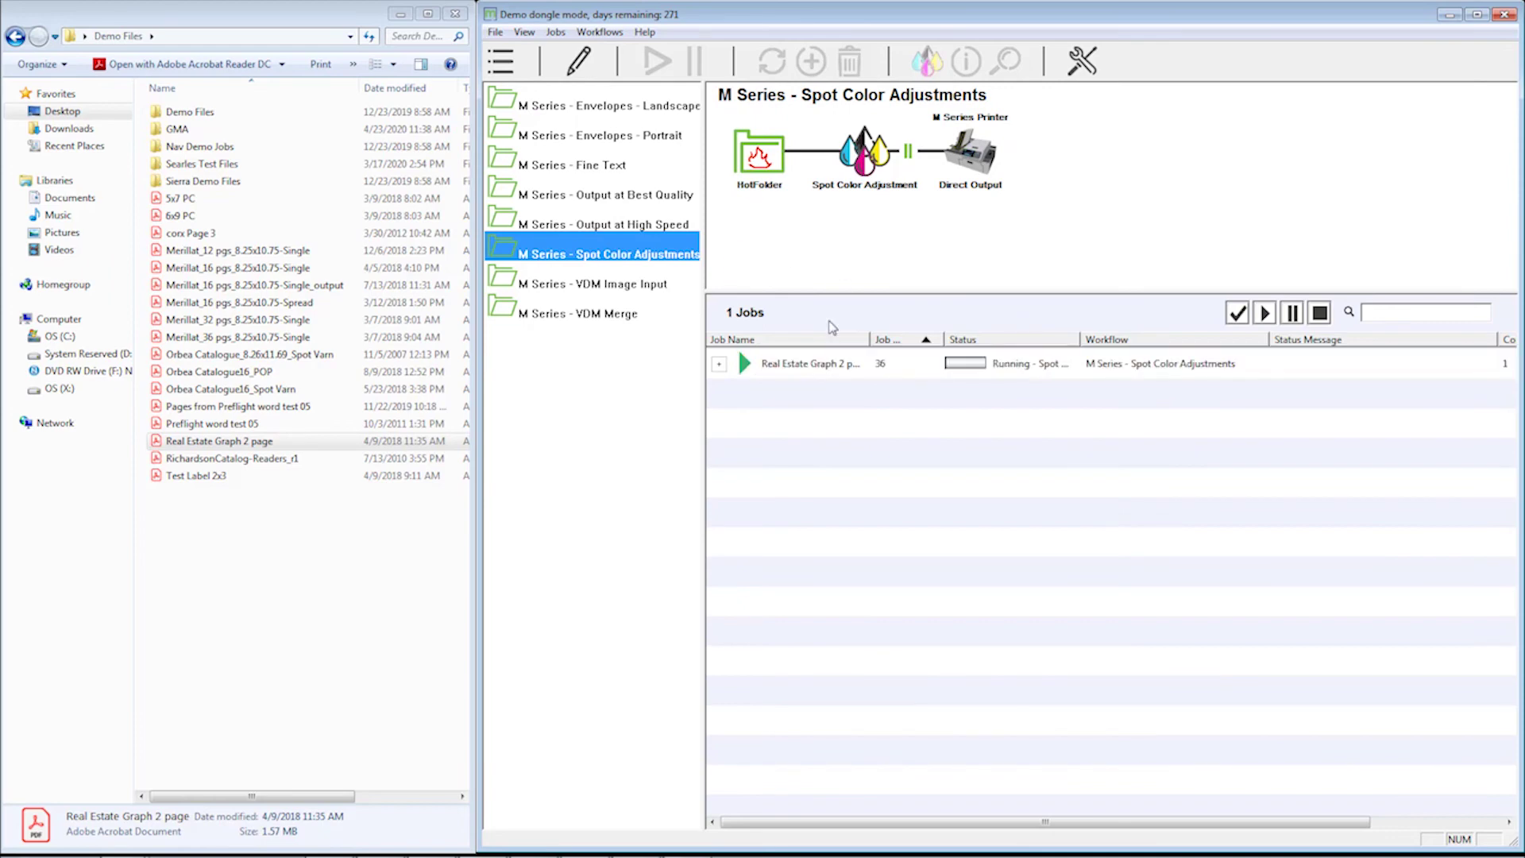
left_click(809, 370)
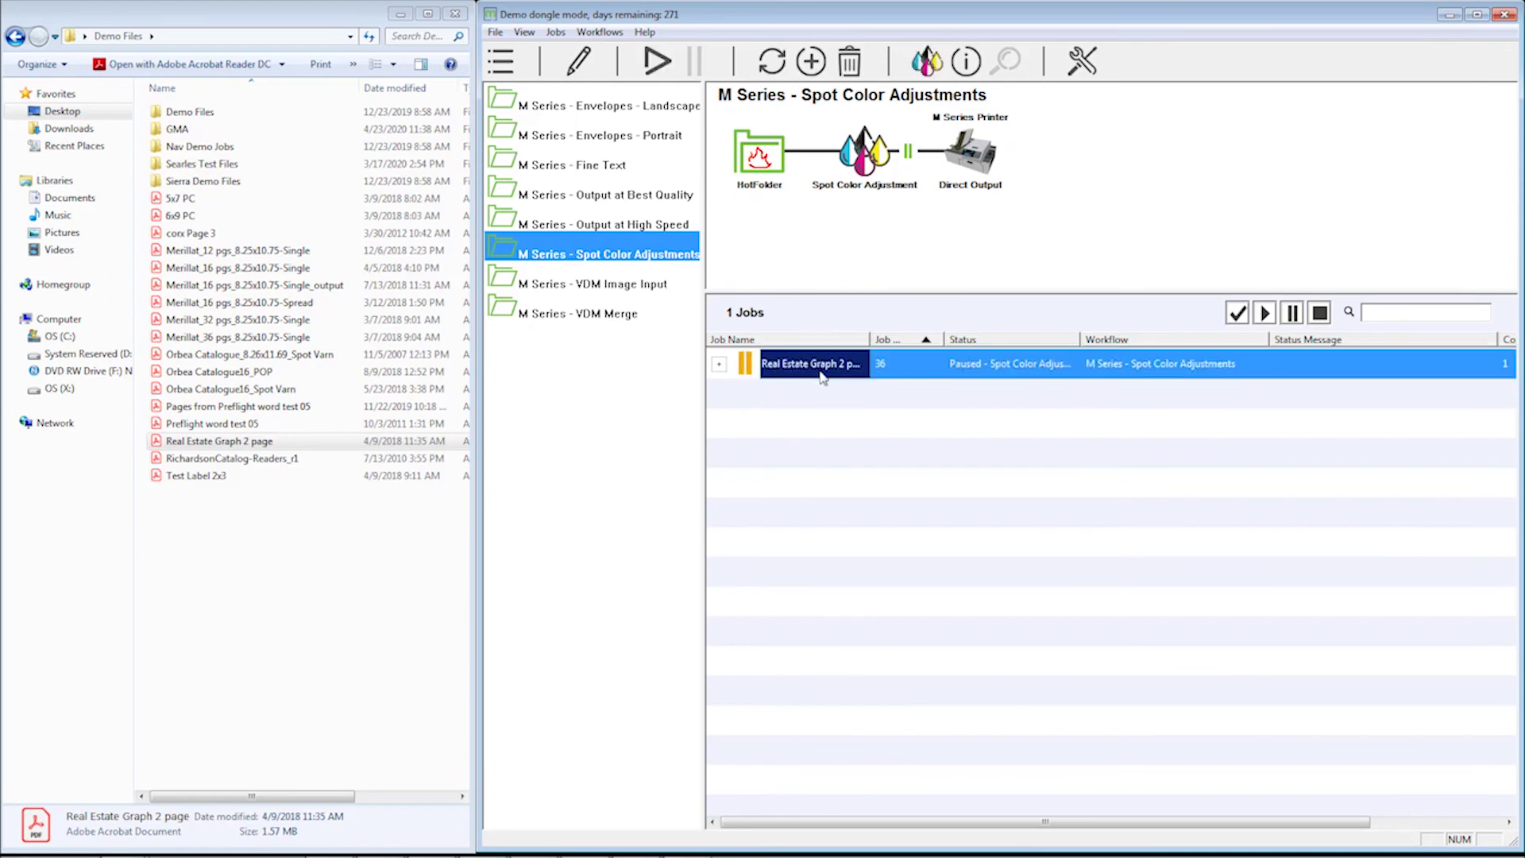
left_click(926, 61)
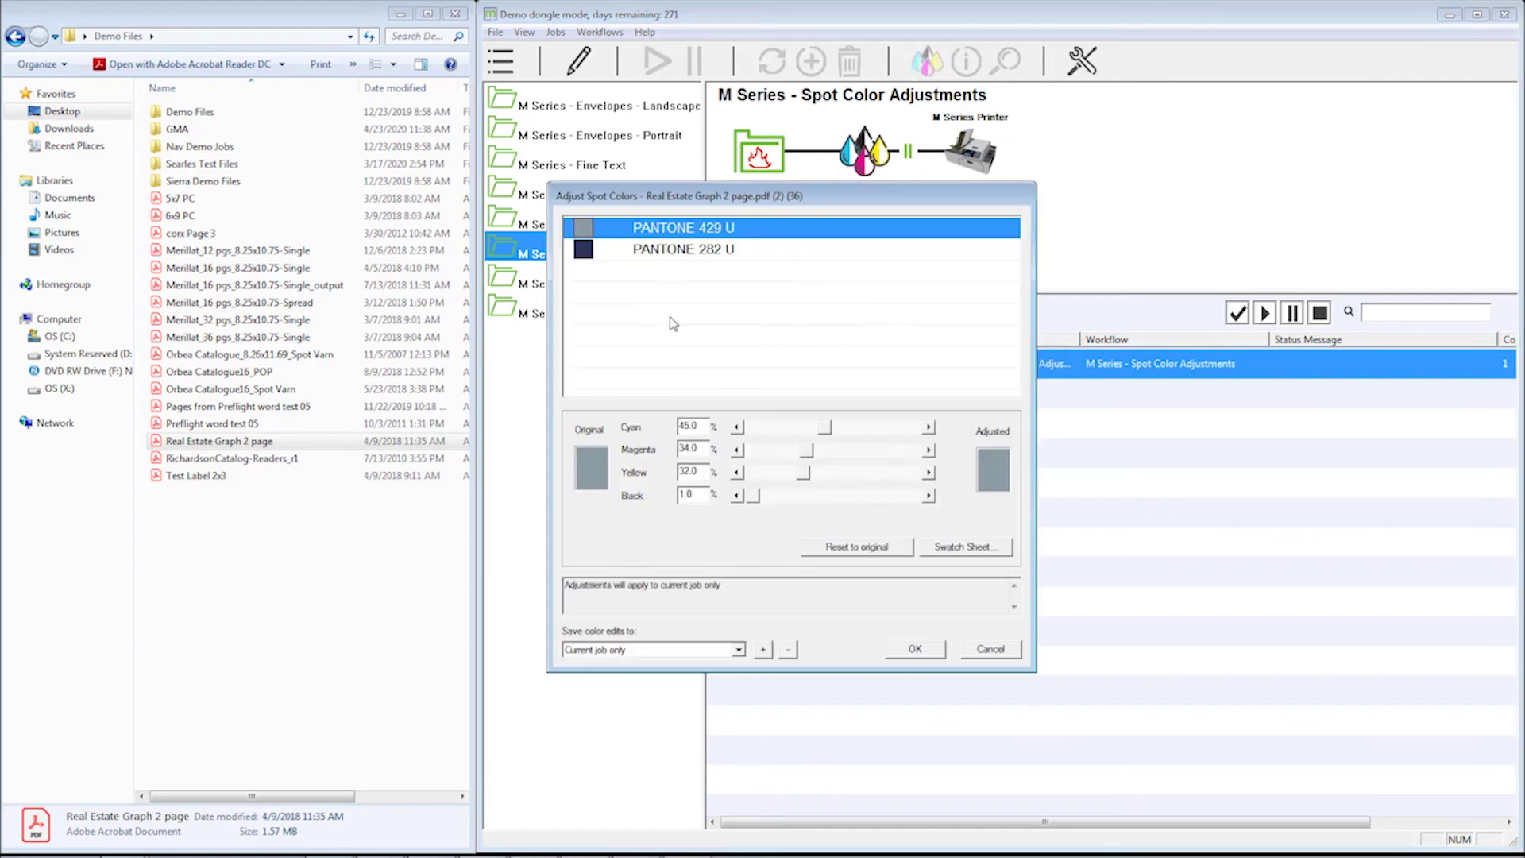
left_click(667, 649)
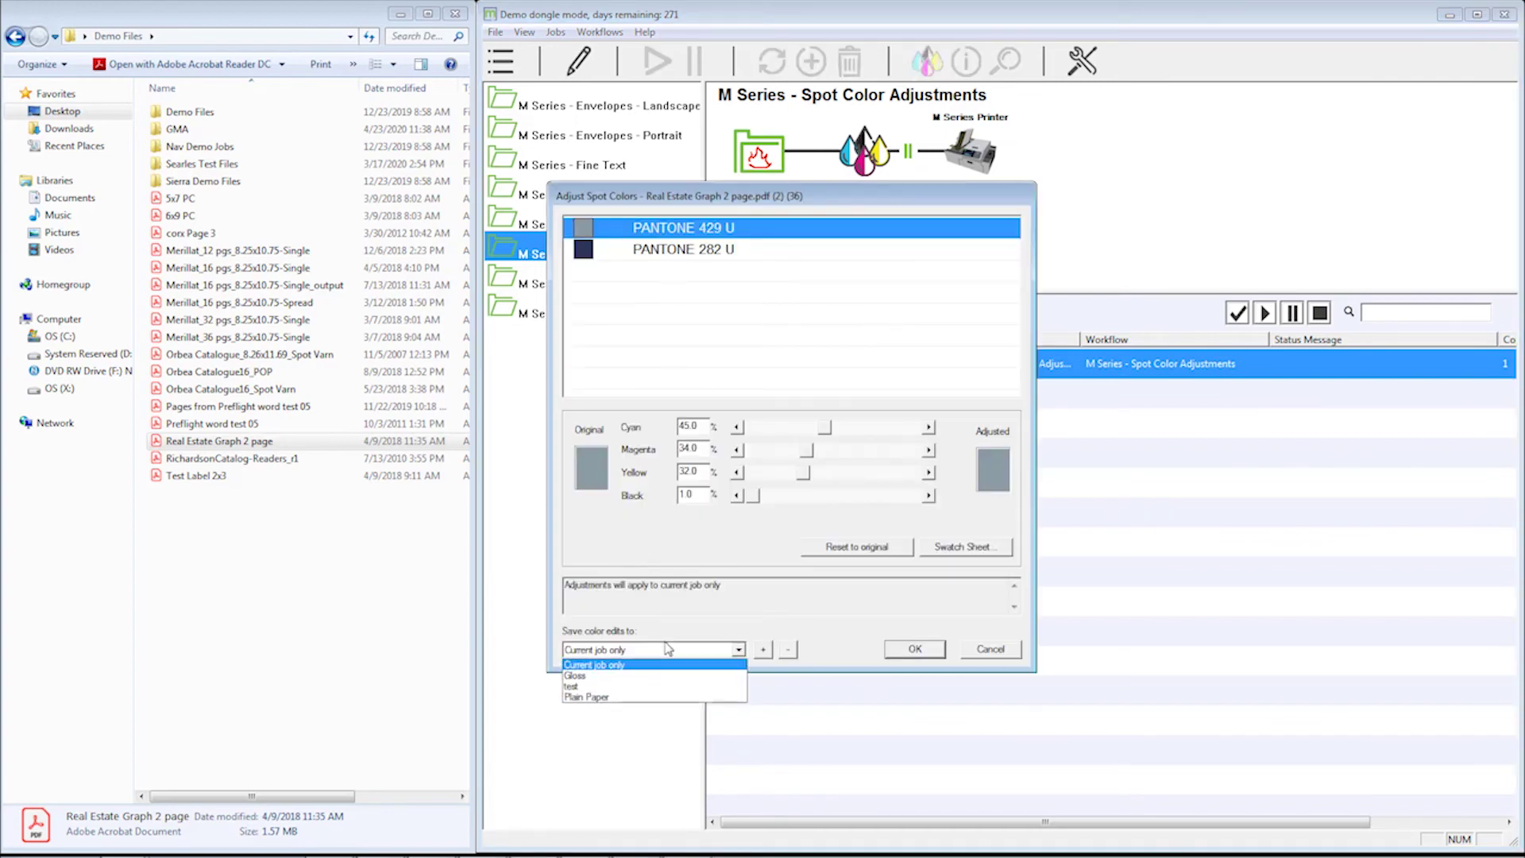
left_click(623, 675)
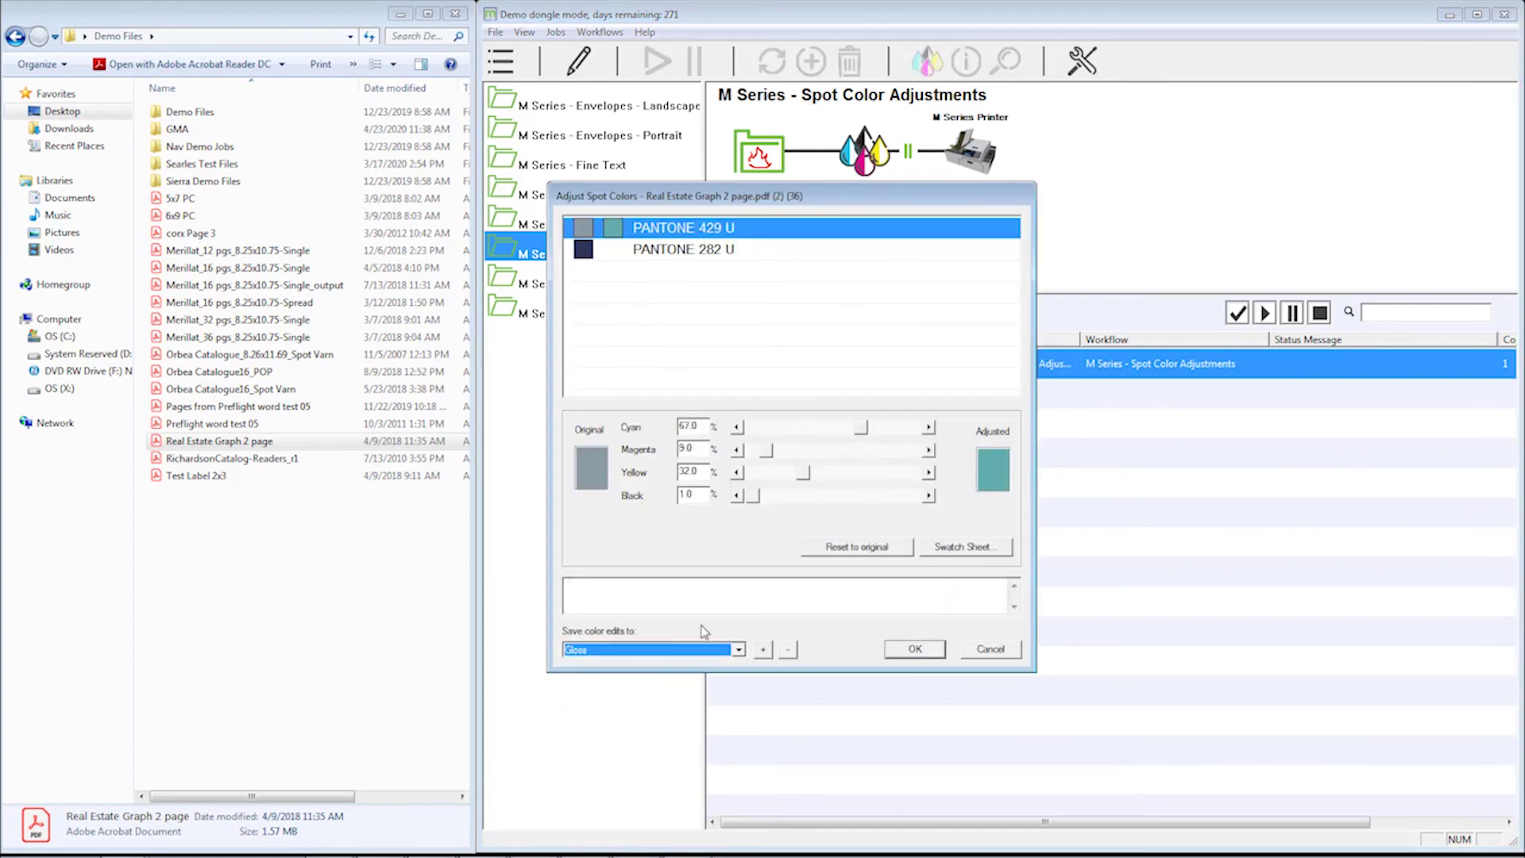
left_click(704, 252)
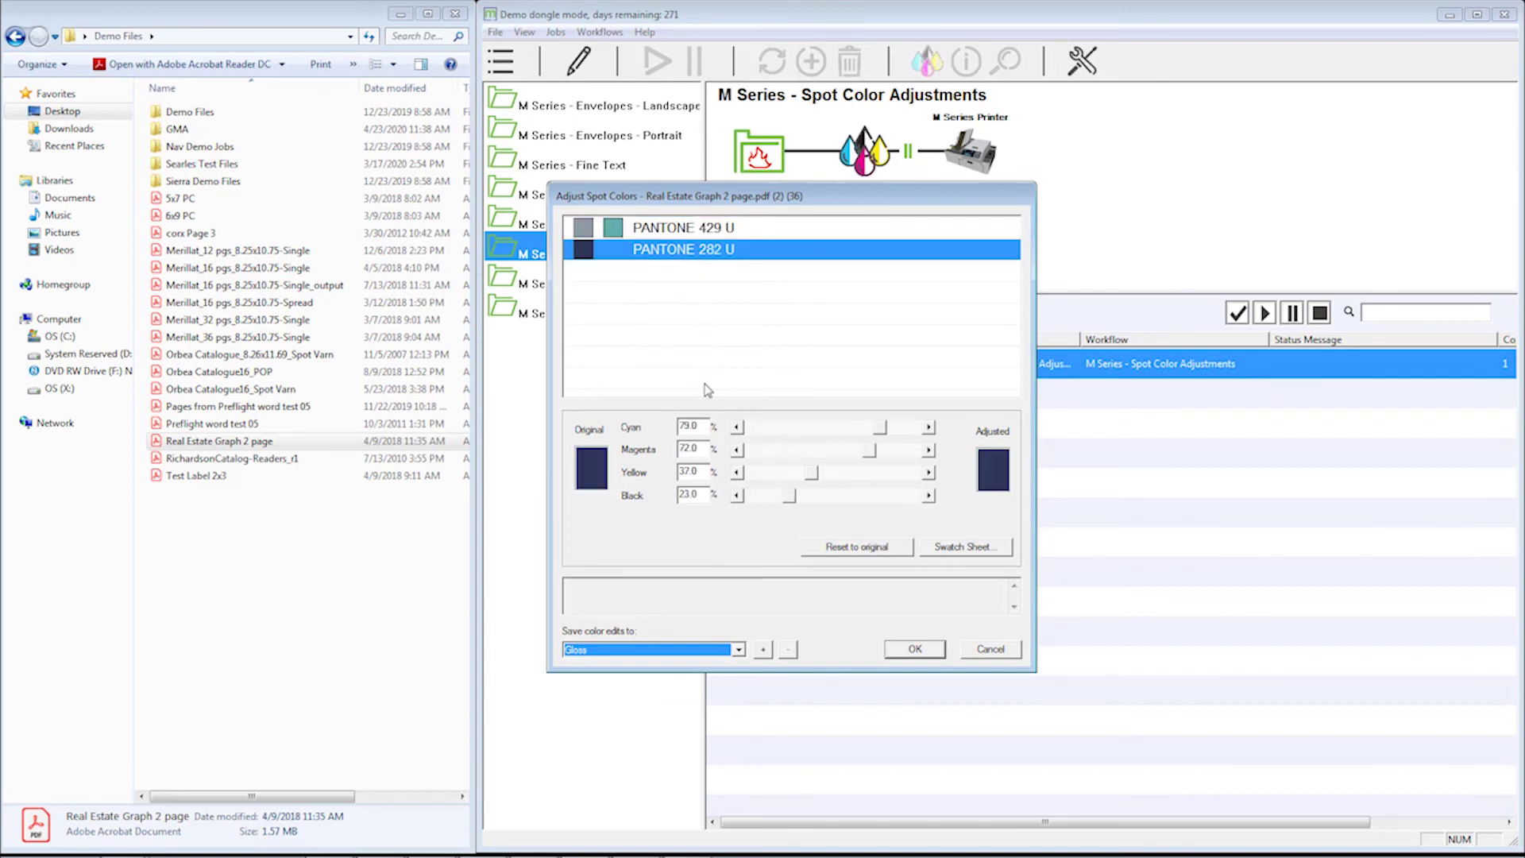
left_click(981, 656)
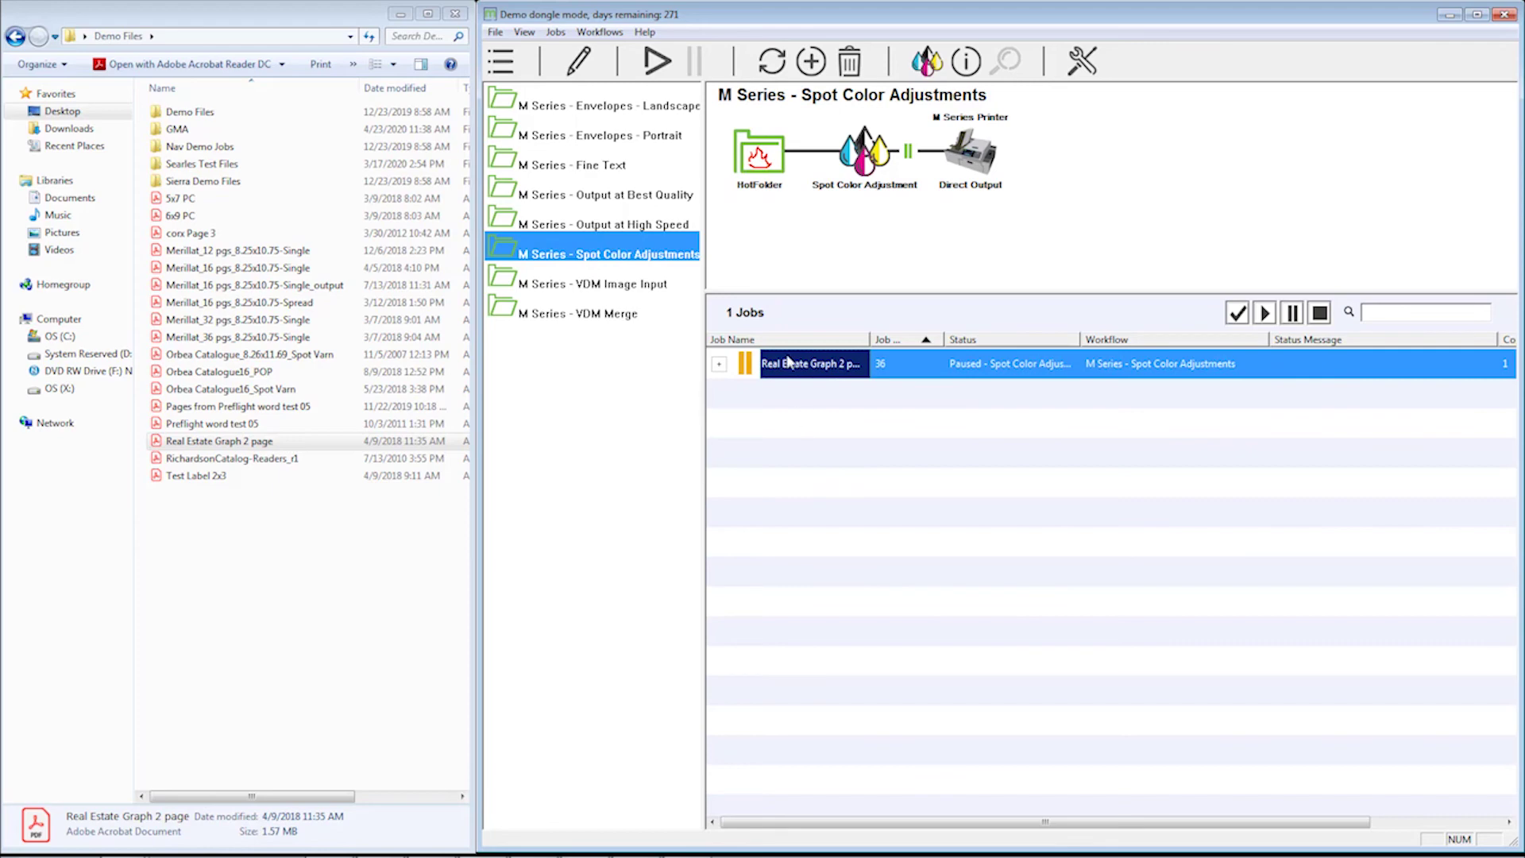
left_click_drag(788, 363, 743, 246)
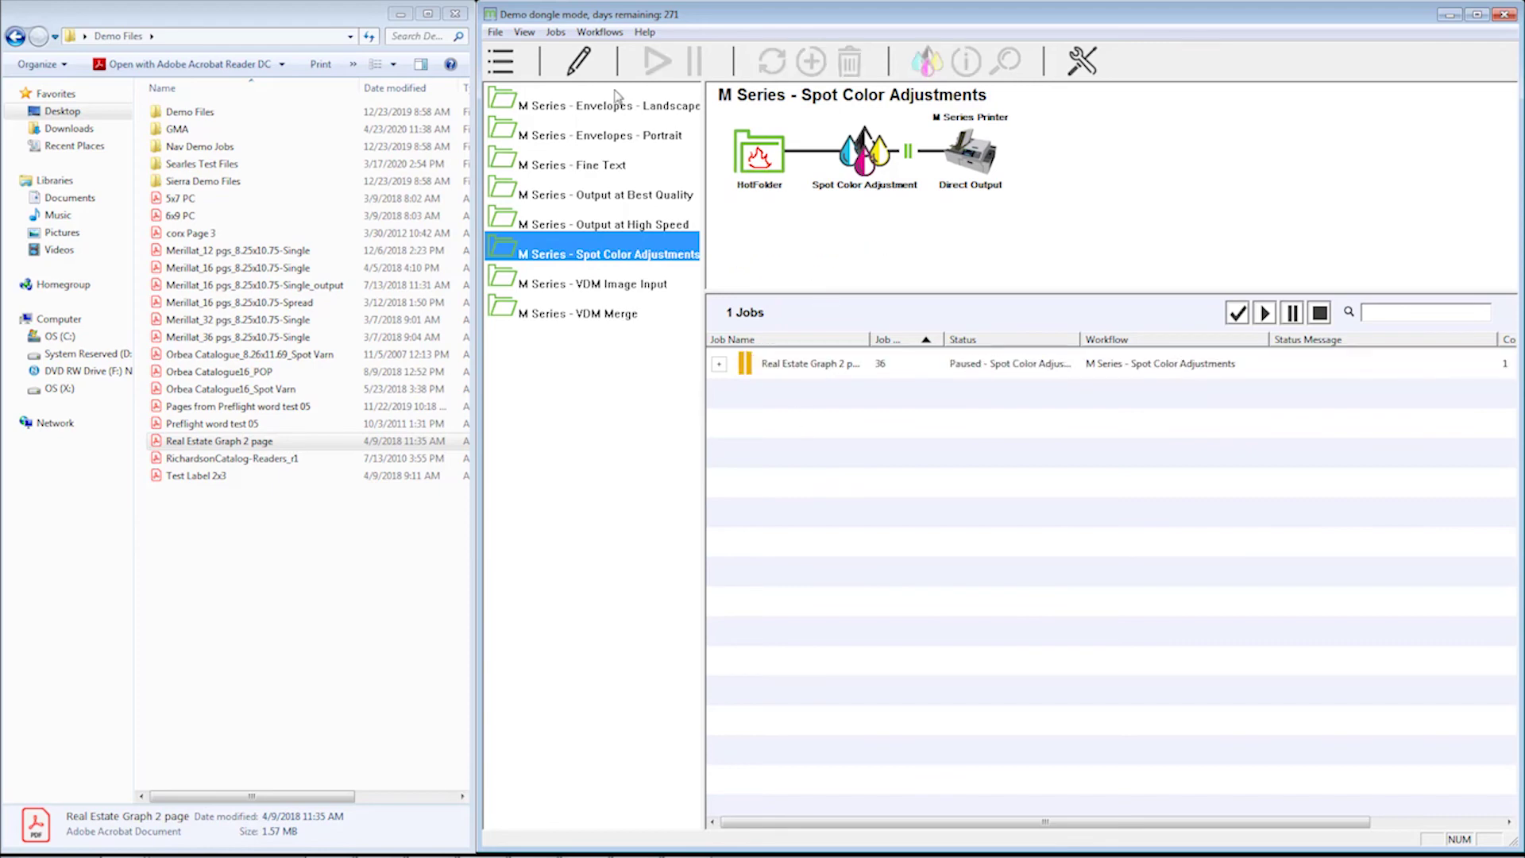
- Resume paused job 36, Real Estate Graph 2 page, so it reaches Spot Color Adjustment again
left_click(772, 365)
left_click(657, 64)
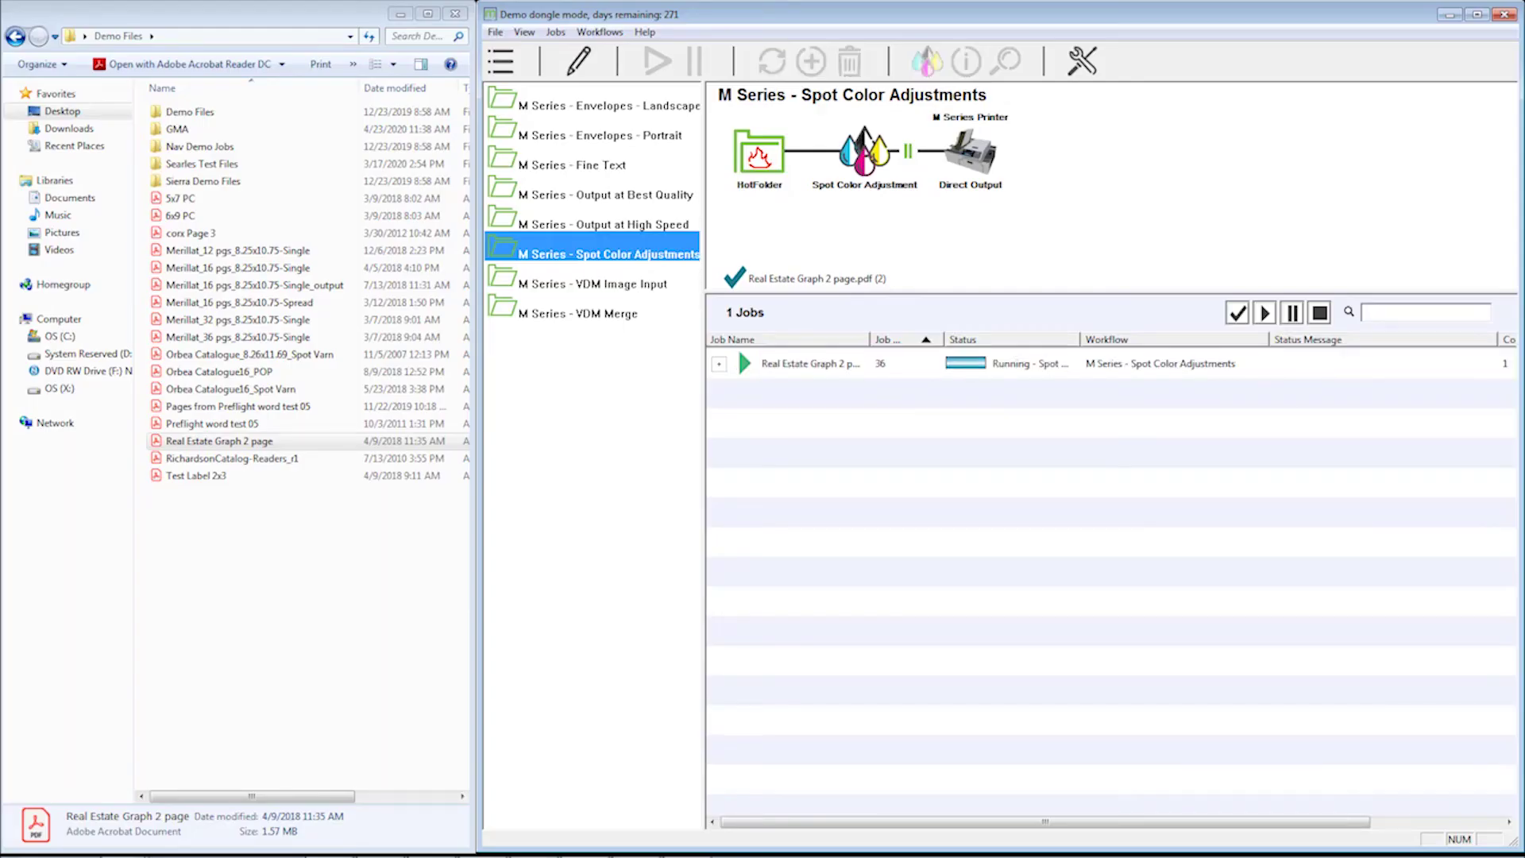
- Open the Real Estate job's spot colour adjustments with edits saved to the Gloss set
left_click(819, 364)
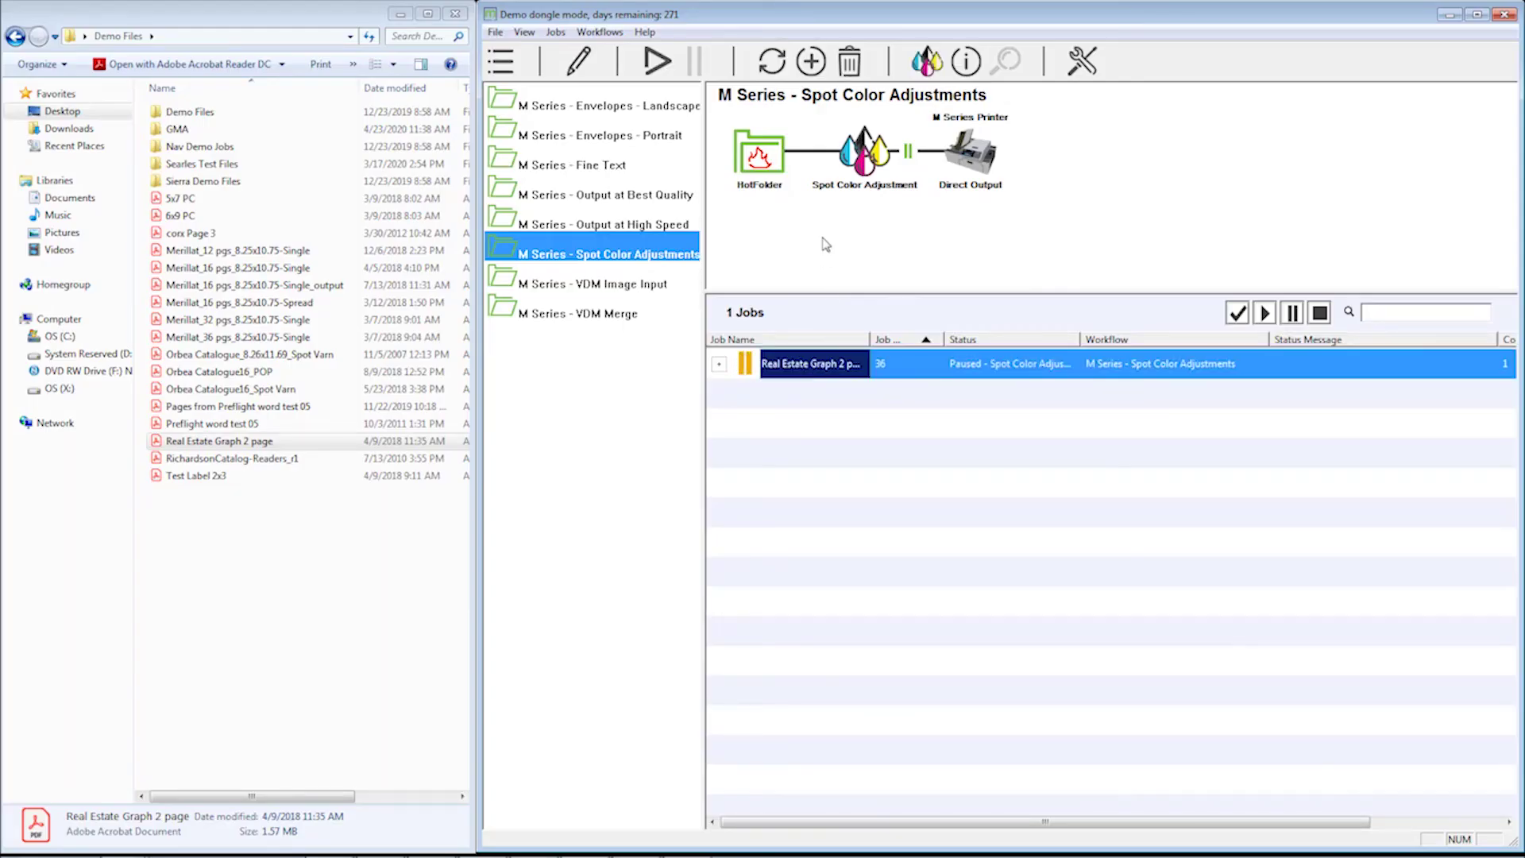
left_click(927, 62)
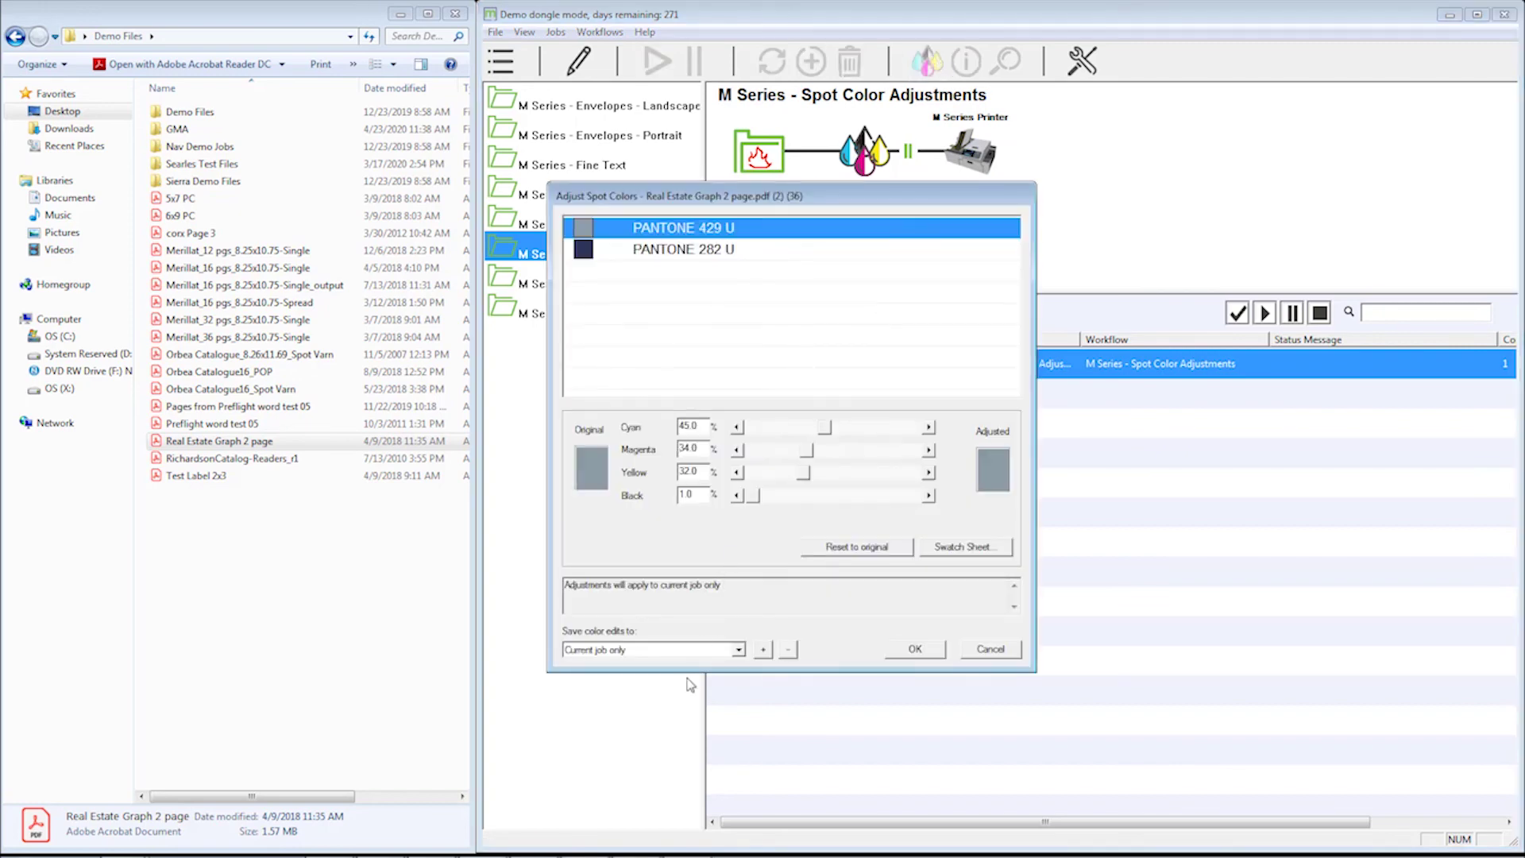
left_click(684, 650)
left_click(647, 677)
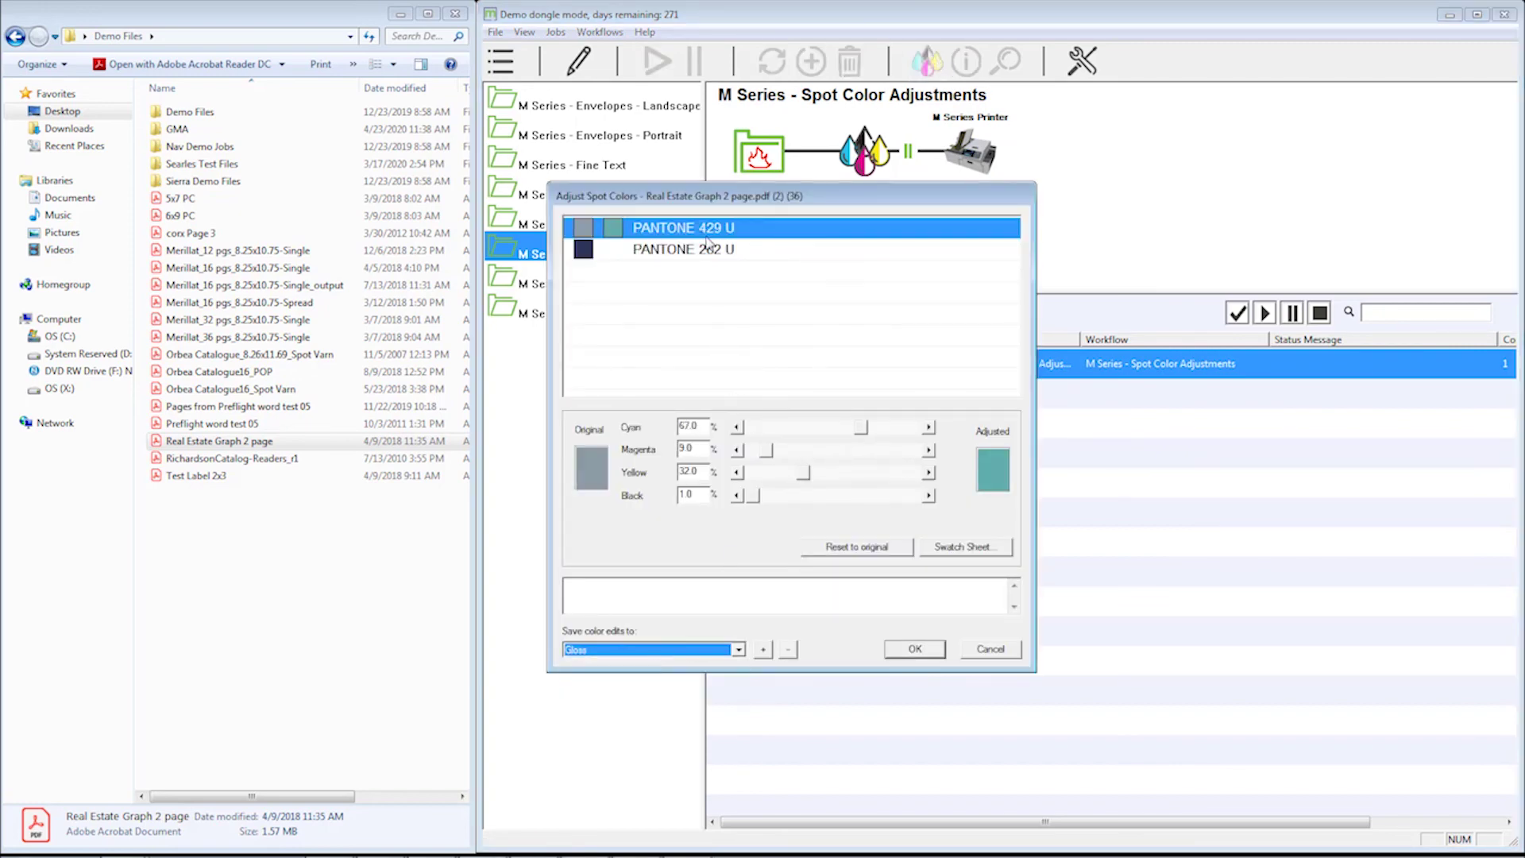
- Open the swatch sheet for PANTONE 282 U with a Y Axis step of 10
left_click(699, 252)
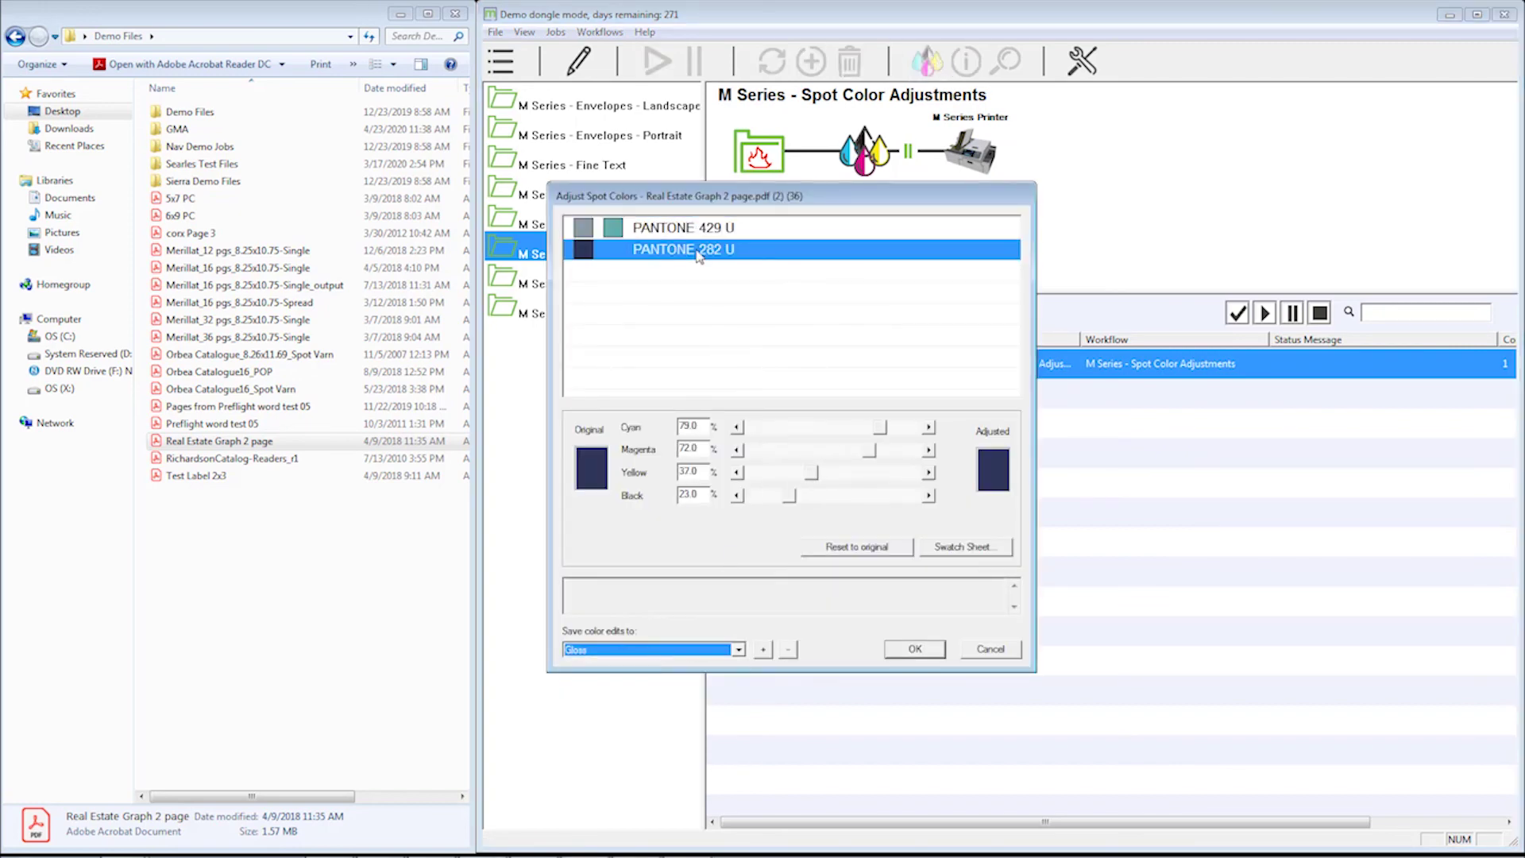
left_click(960, 547)
double_click(1111, 305)
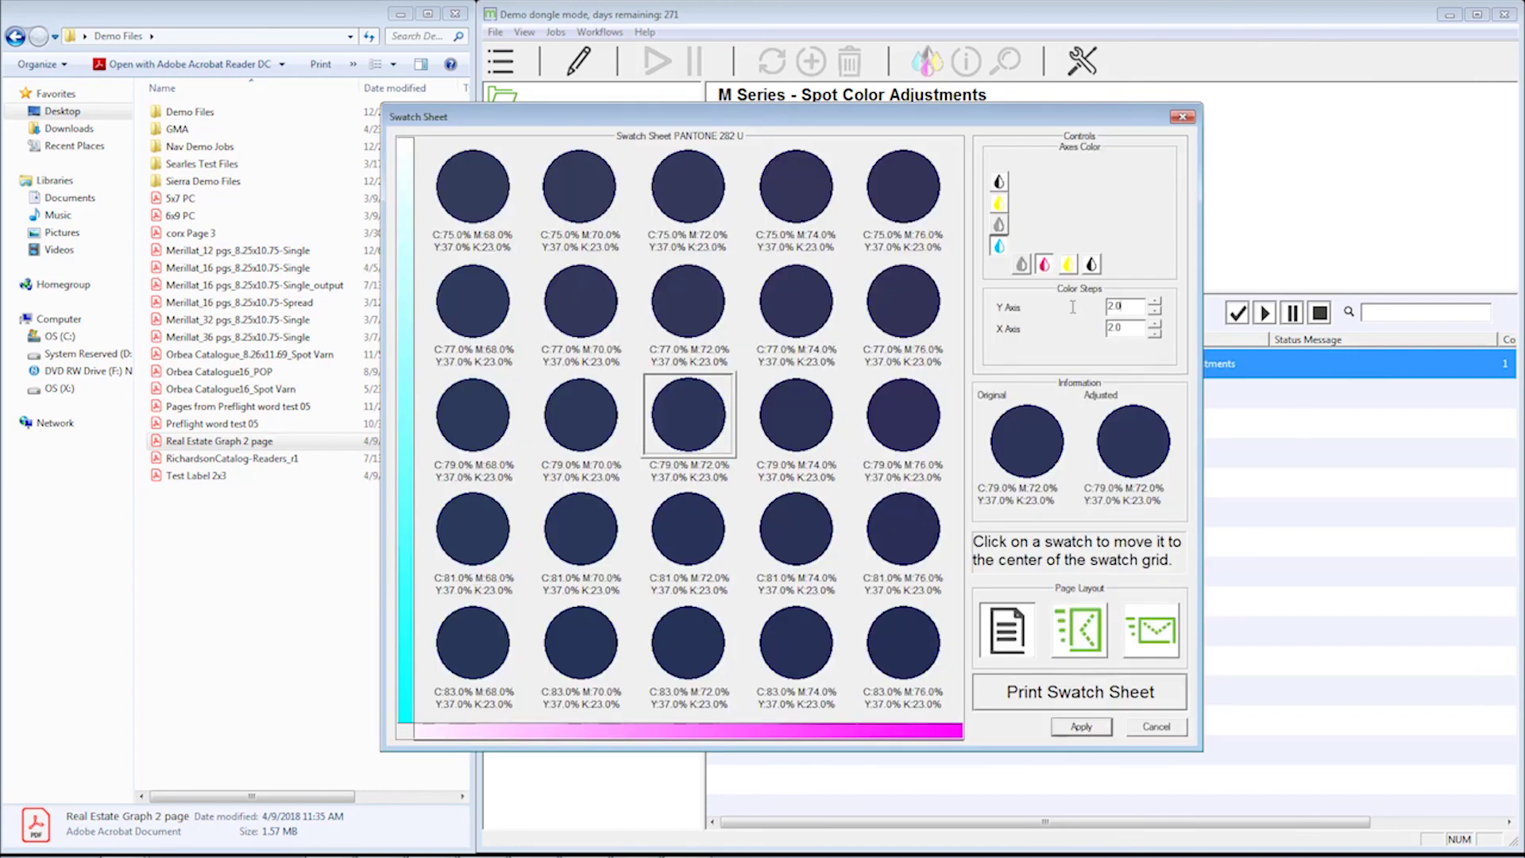
type("10")
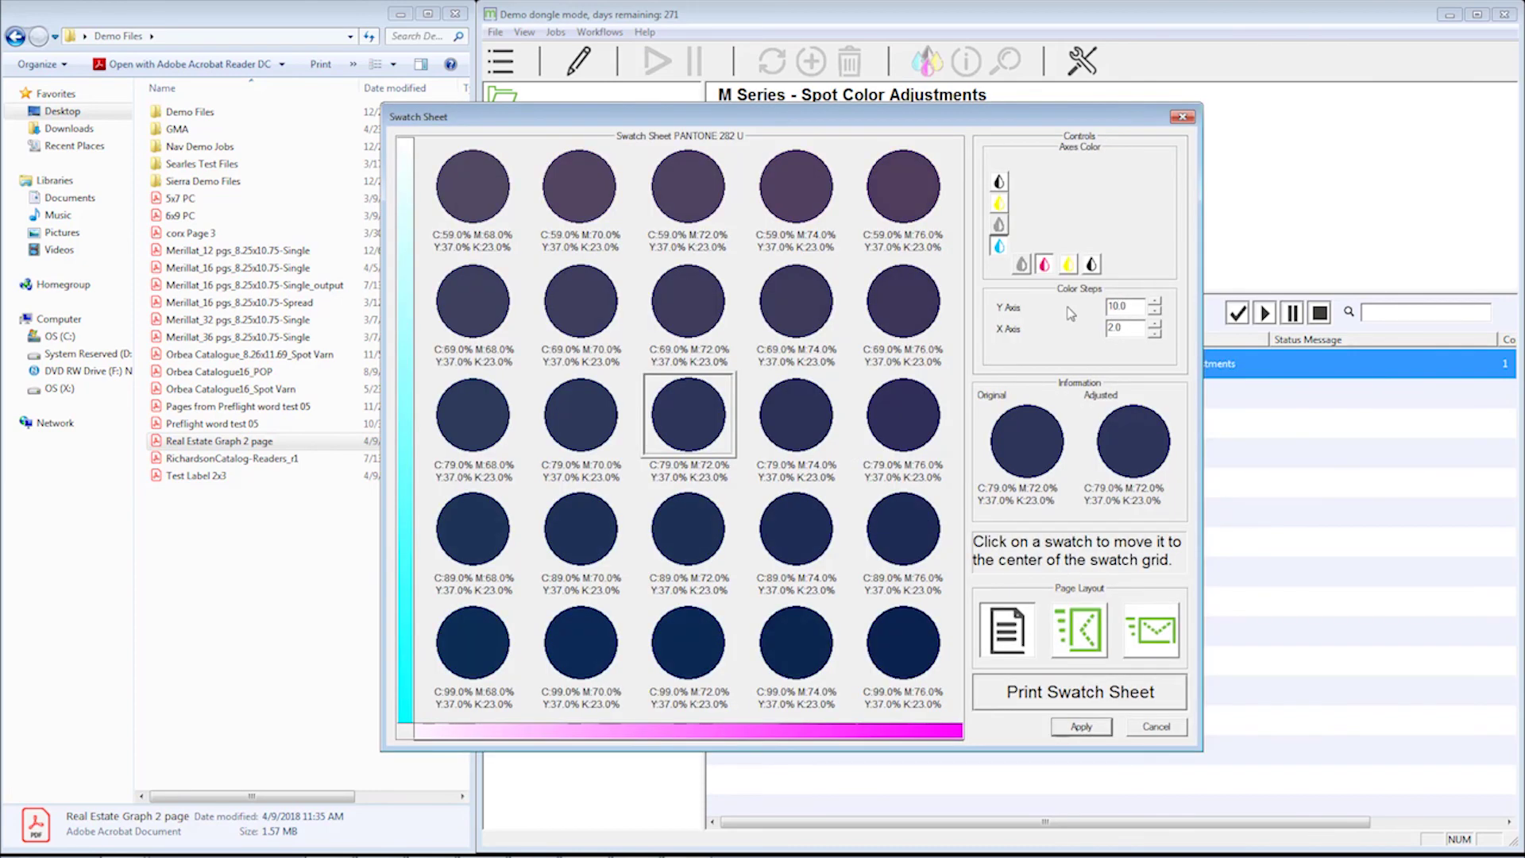
double_click(1121, 328)
type("10")
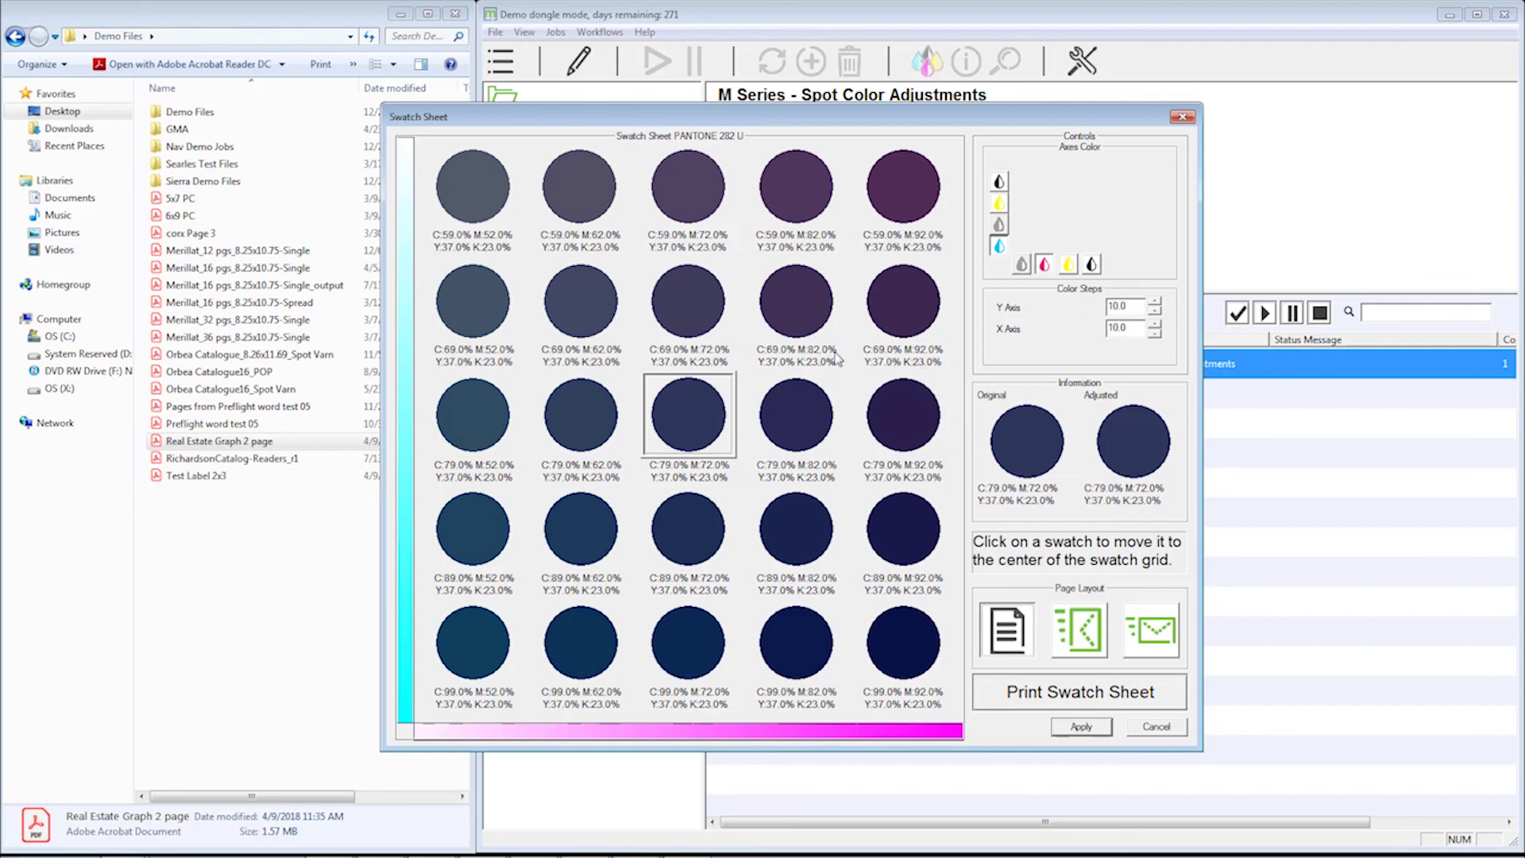
- Centre the swatch grid on C99 M52 and set both axis steps to 5
left_click(482, 664)
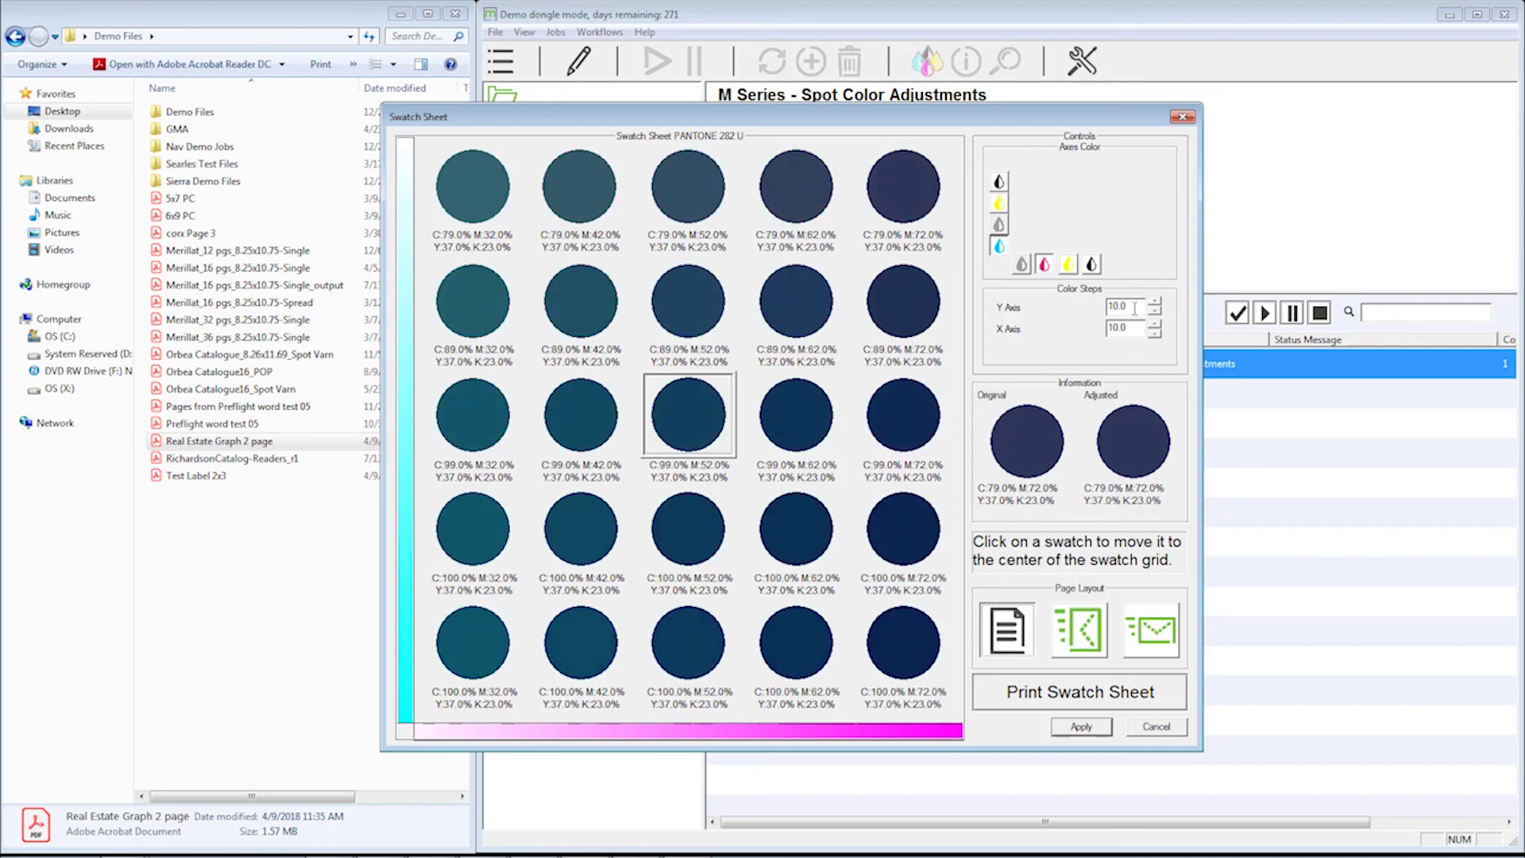
left_click_drag(1135, 307, 1078, 310)
type("5")
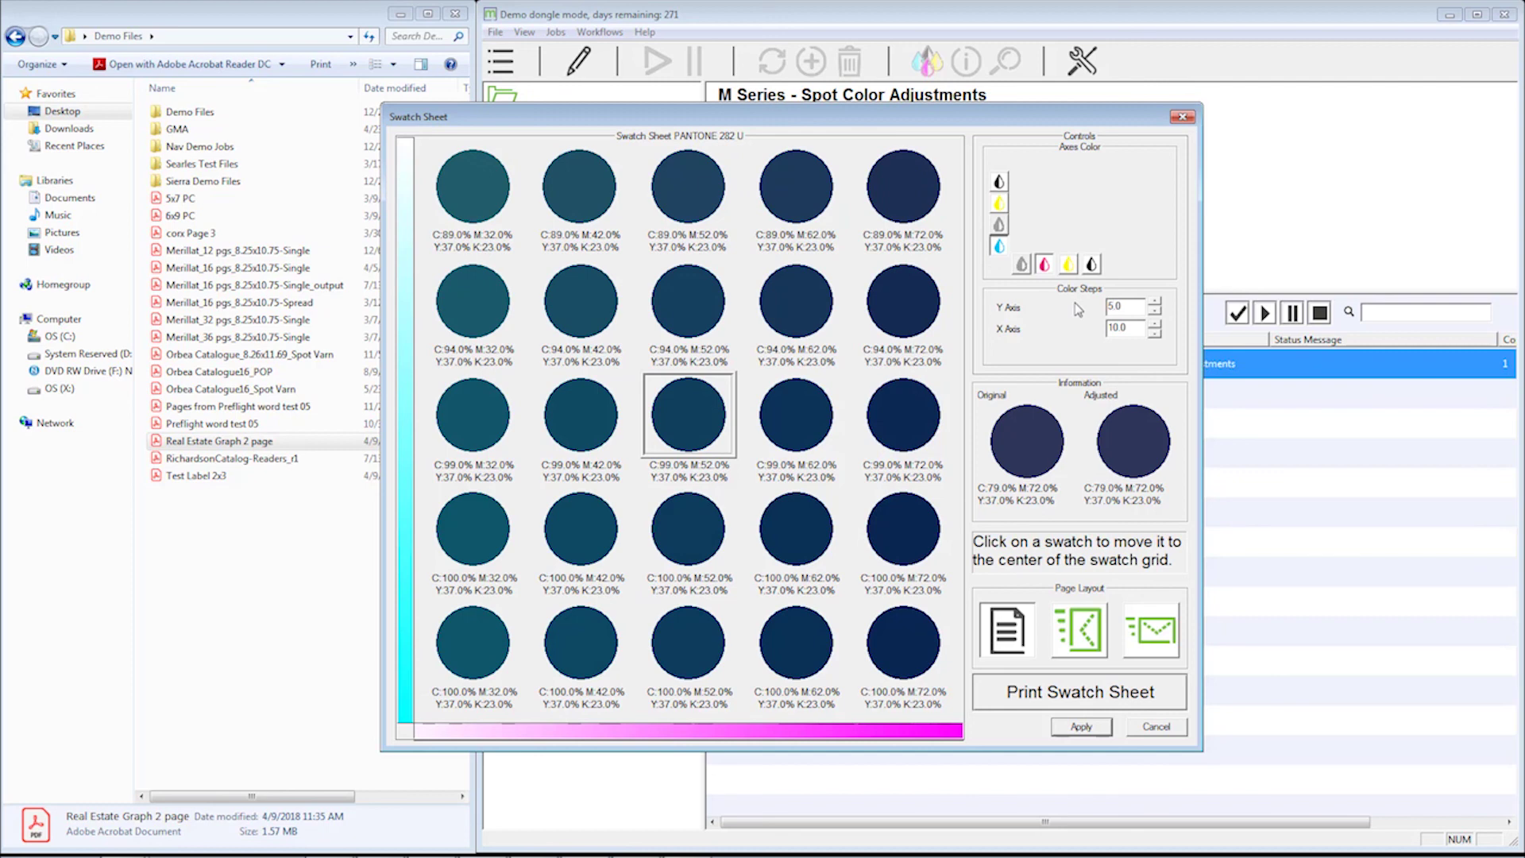
key("Tab")
type("5")
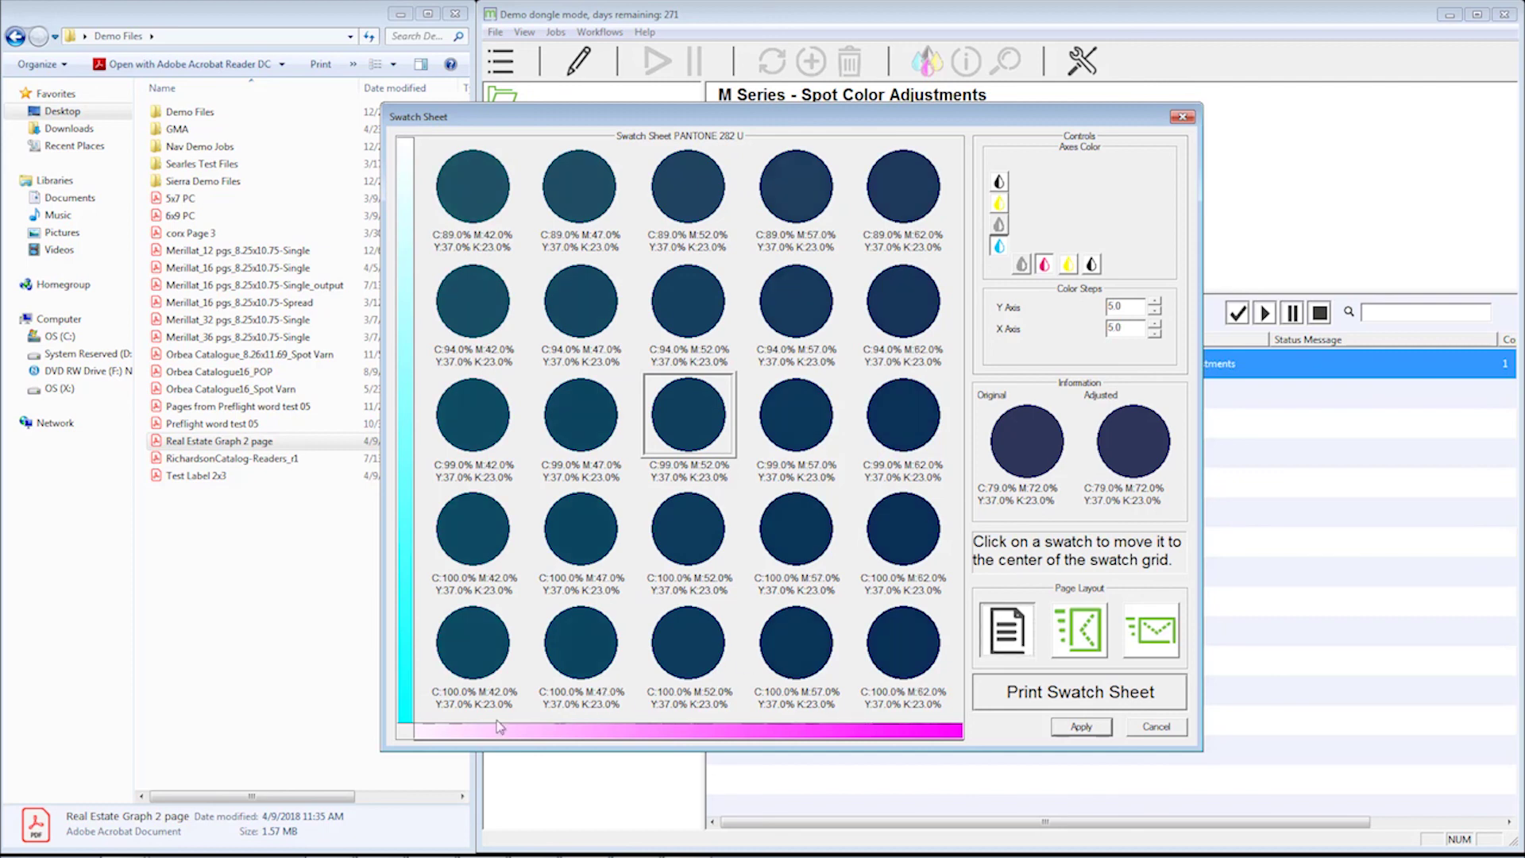
- Recentre on the C100 M22 swatch and apply it as PANTONE 282 U's colour
left_click(454, 645)
left_click(460, 642)
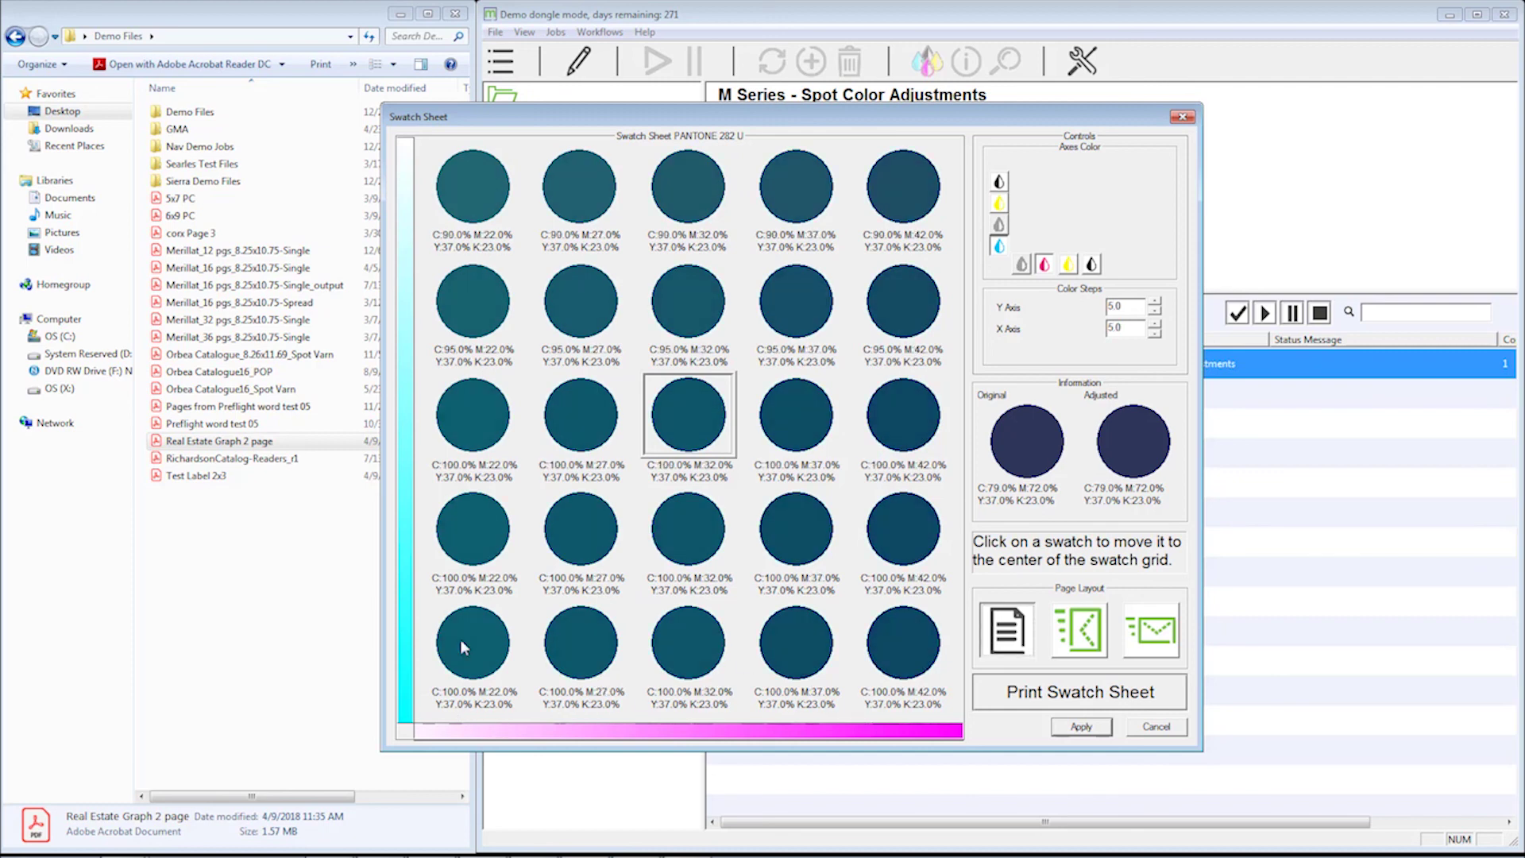
left_click(462, 642)
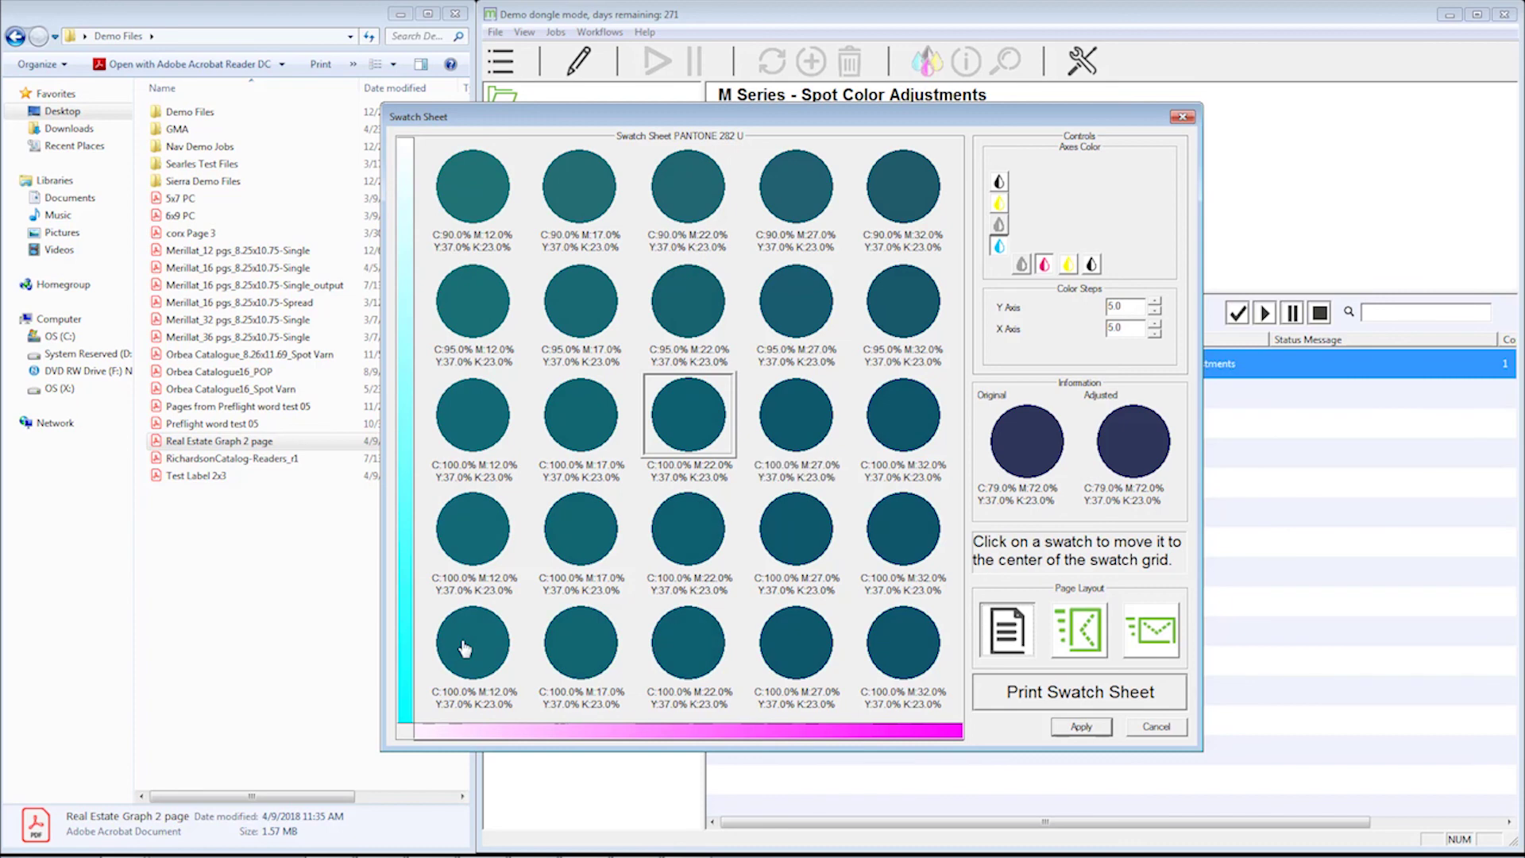
left_click(1080, 726)
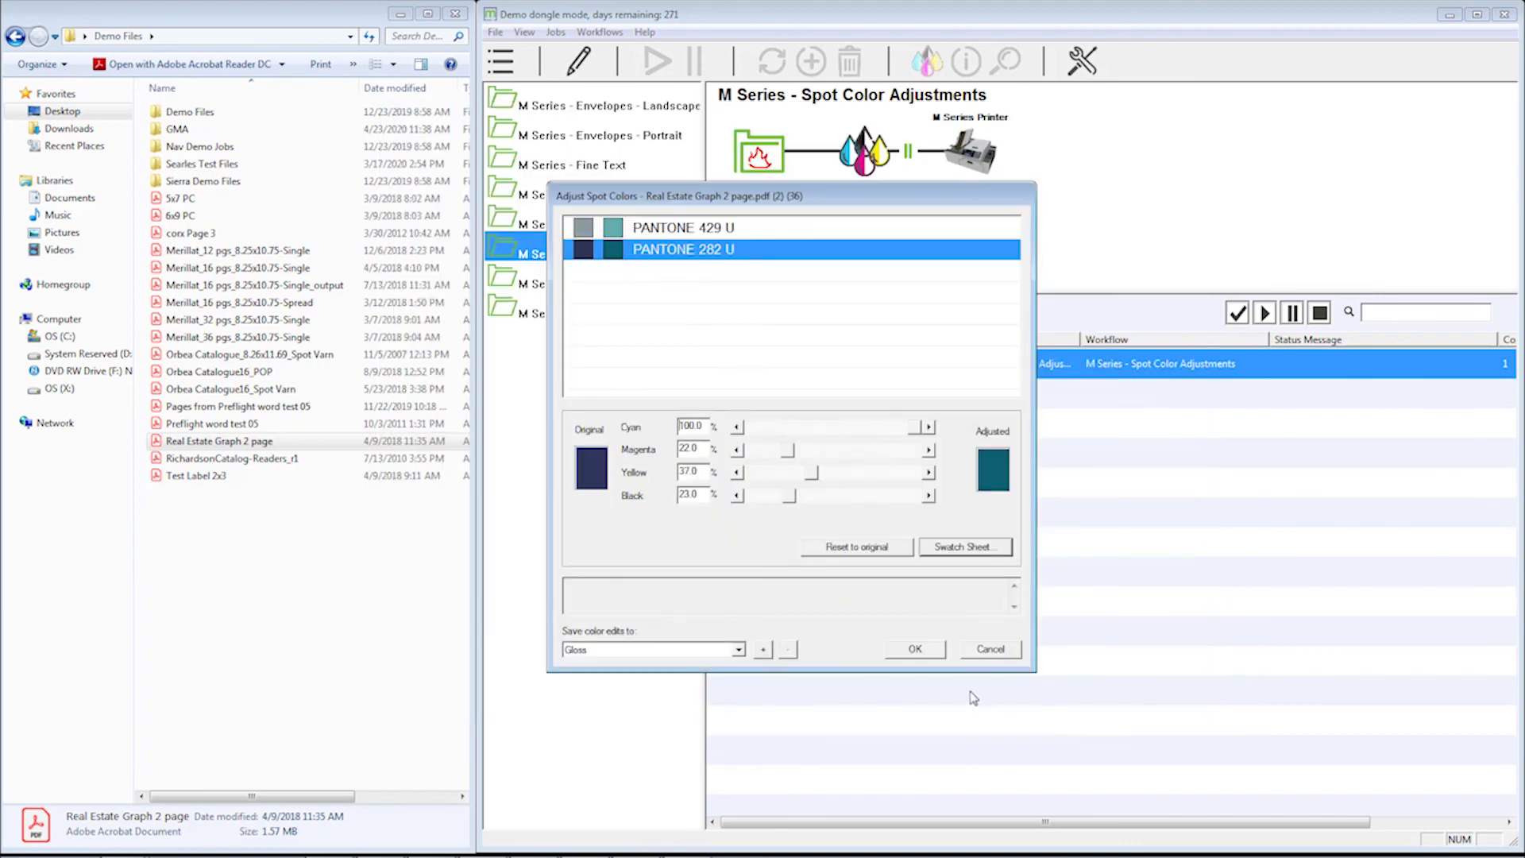
- Accept the spot colour edits and resume job 36 so it prints via Direct Output
left_click(915, 649)
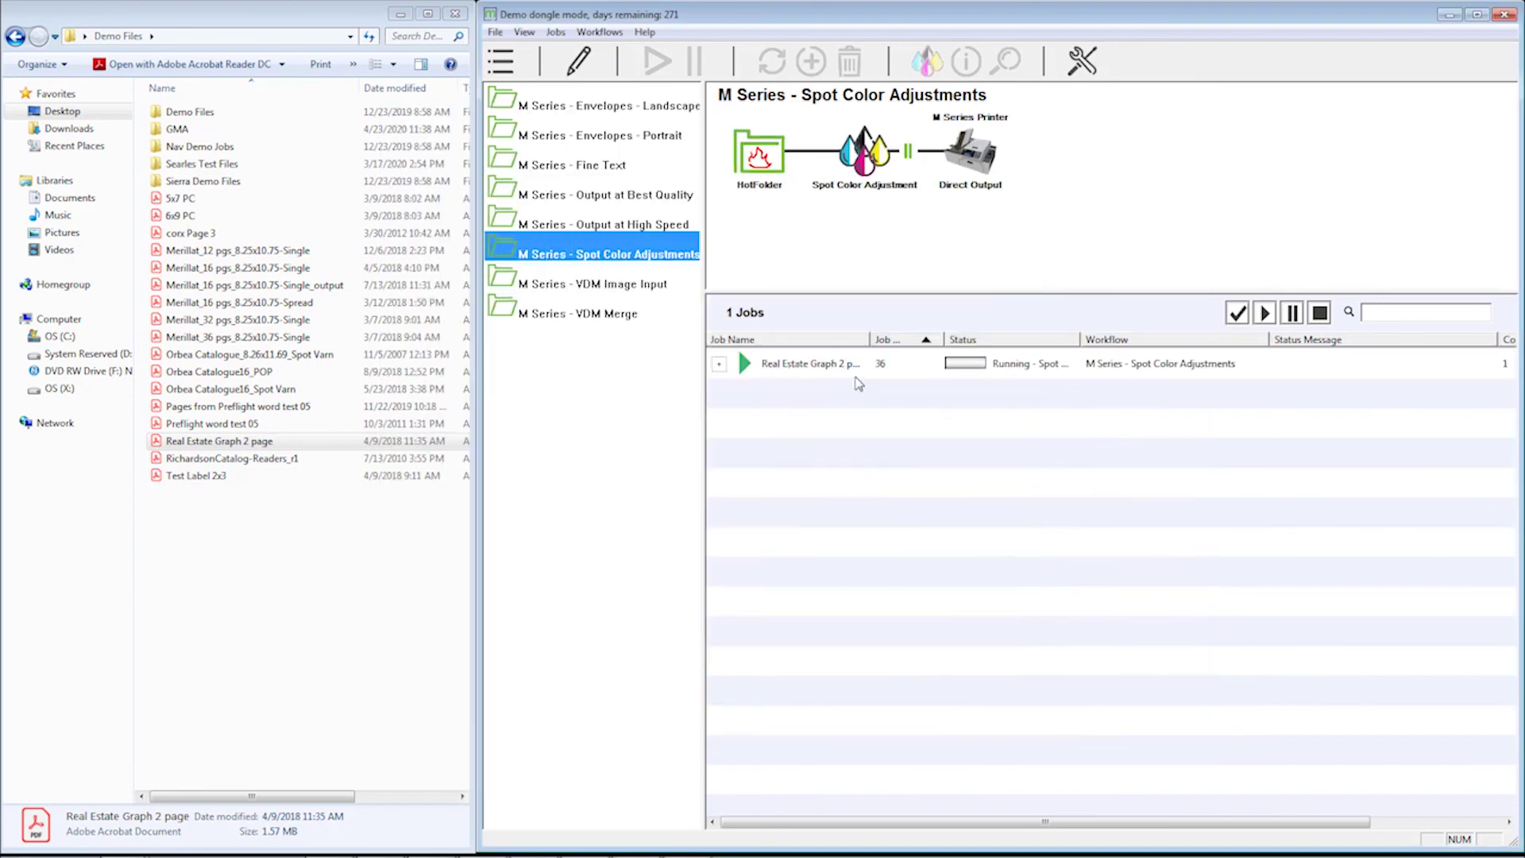
left_click(856, 367)
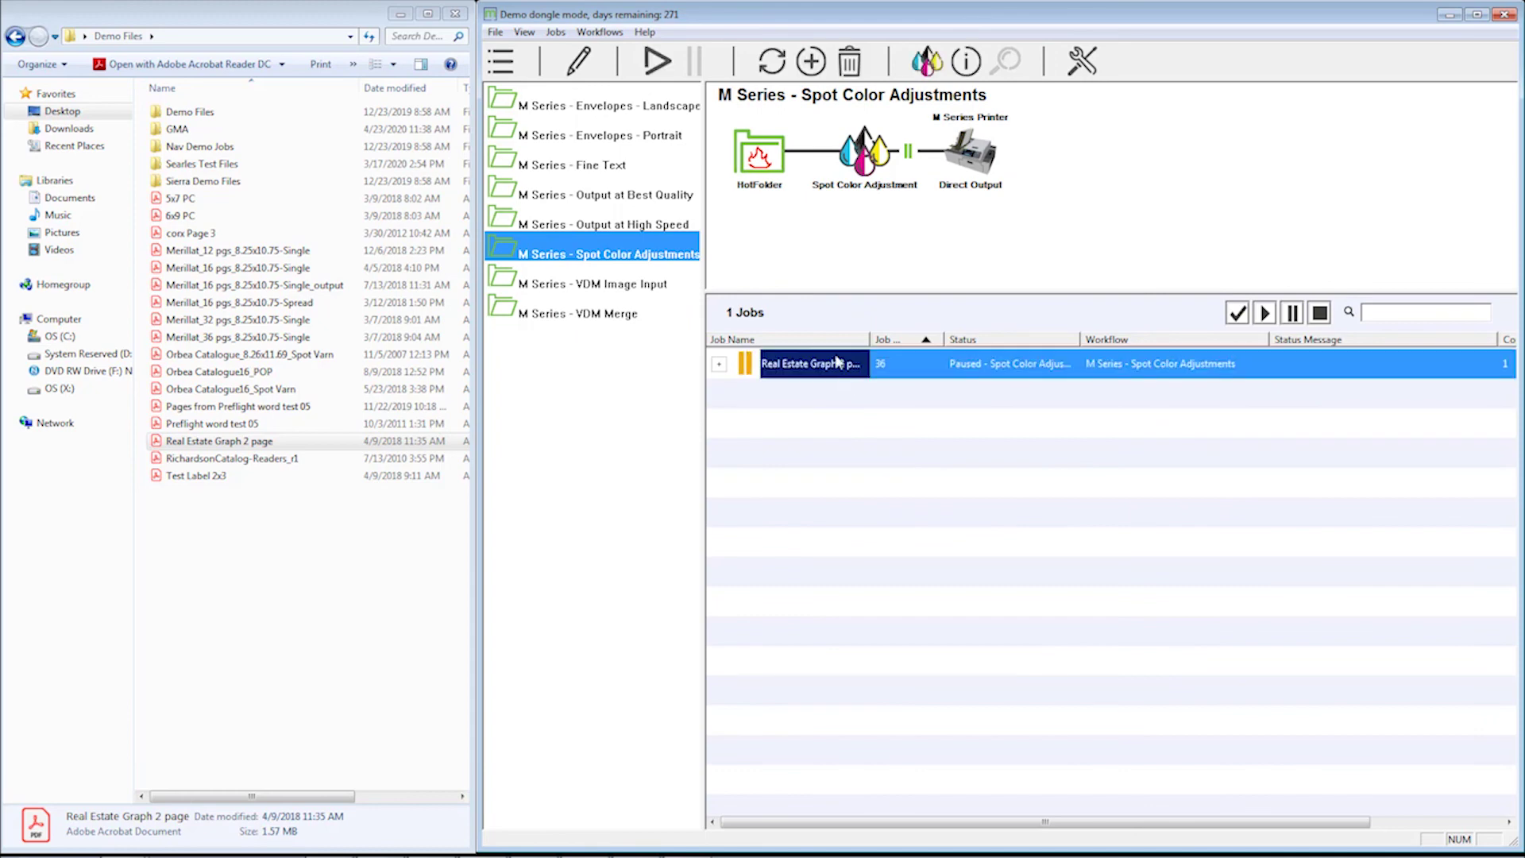
left_click(662, 63)
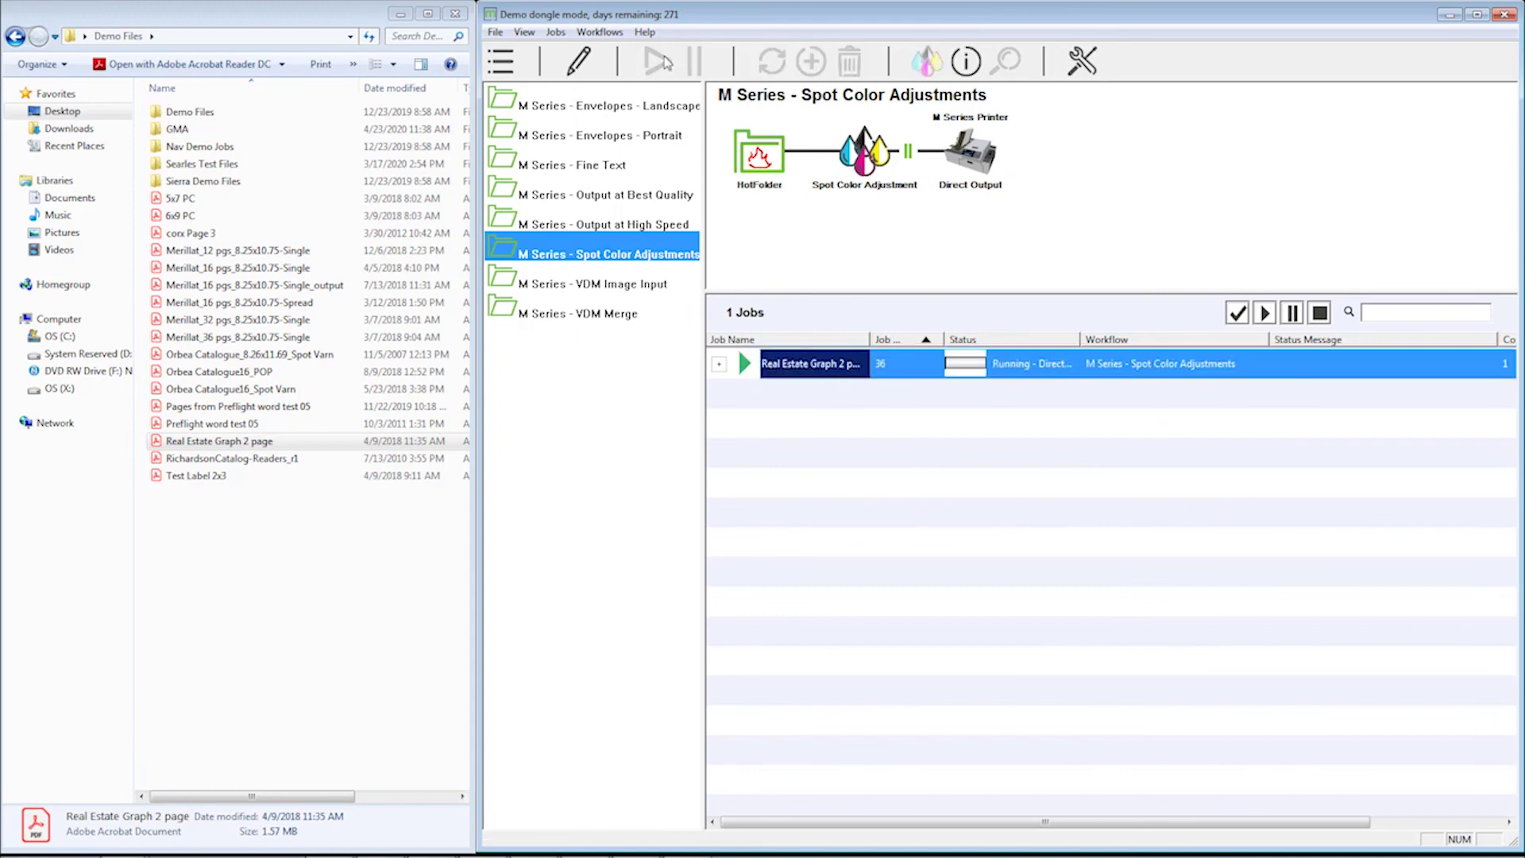